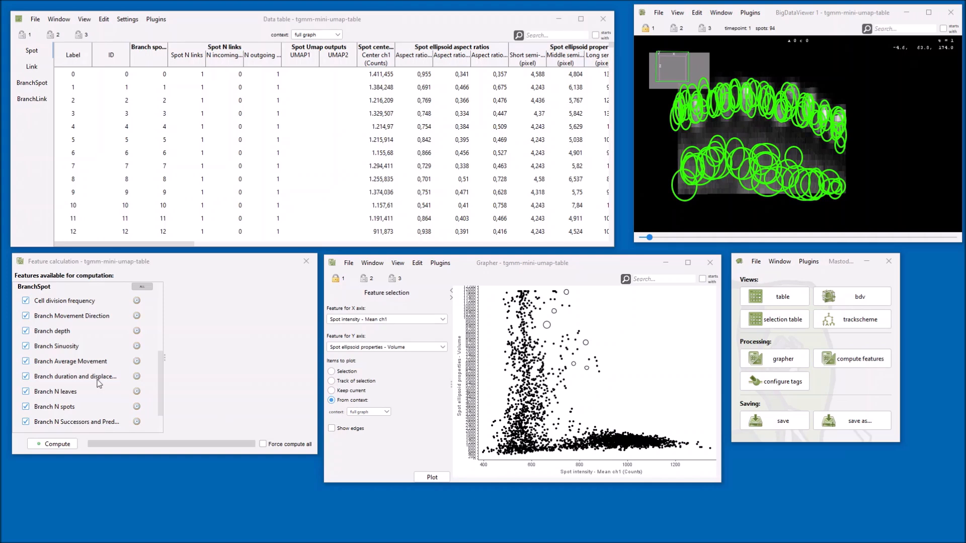
# Review the Spot, Link, BranchSpot and BranchLink features available for computation
pyautogui.moveTo(159, 370); pyautogui.dragTo(167, 294)
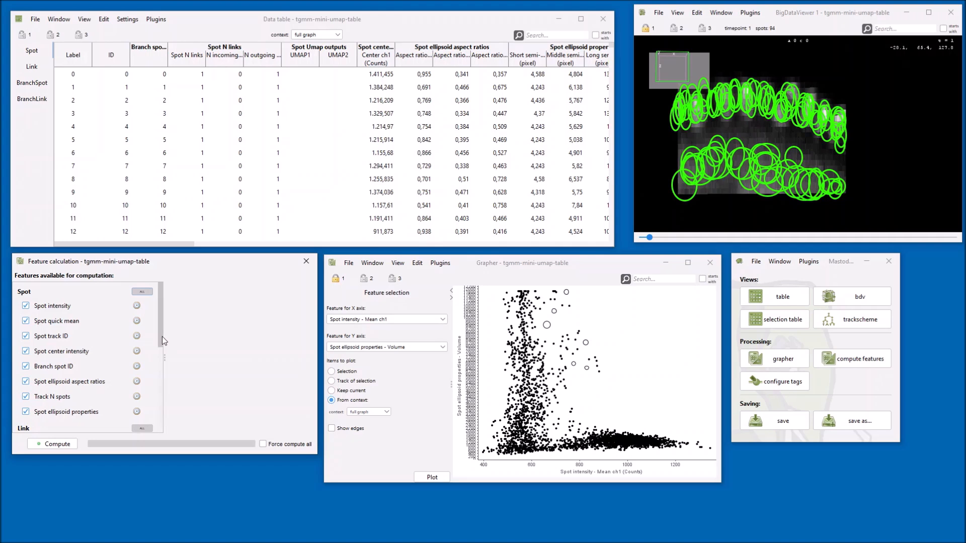
pyautogui.moveTo(162, 337); pyautogui.dragTo(153, 410)
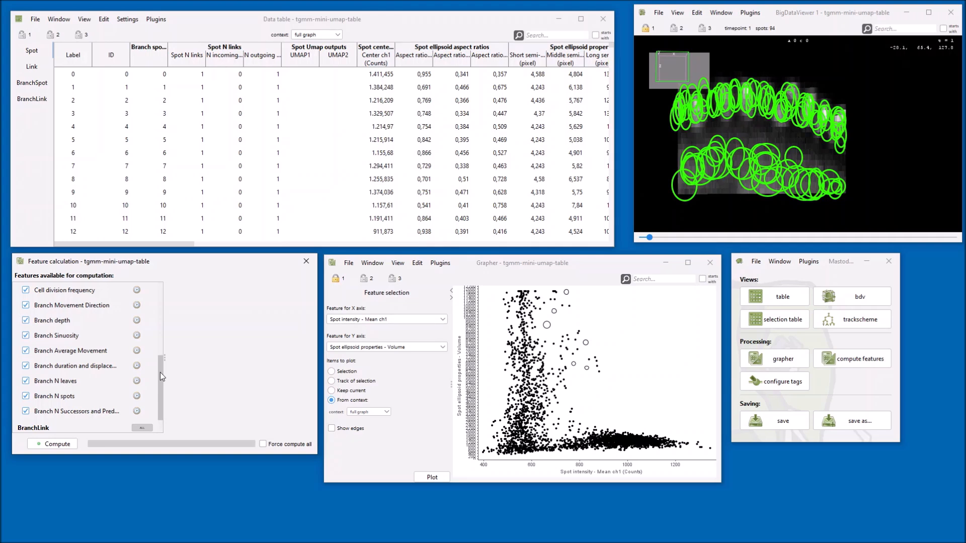
pyautogui.moveTo(160, 372); pyautogui.dragTo(160, 302)
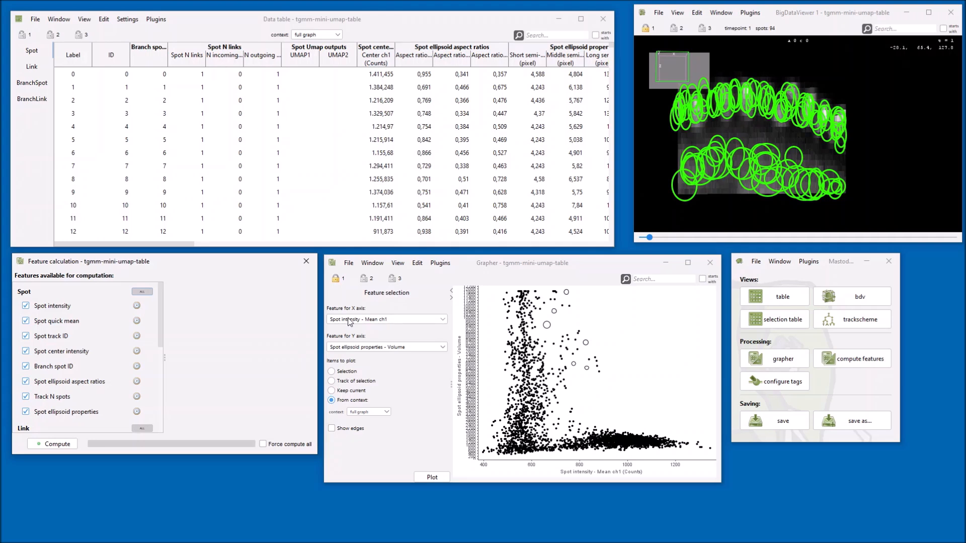
# Plot incoming Link velocity on the Y axis against mean Spot intensity ch1 for the full graph
pyautogui.click(374, 348)
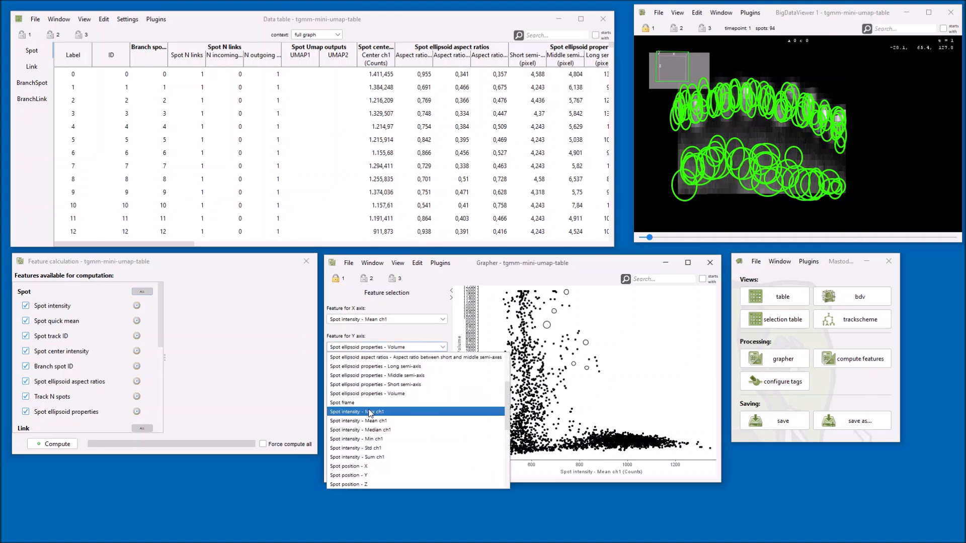
pyautogui.scroll(-2, 370, 411)
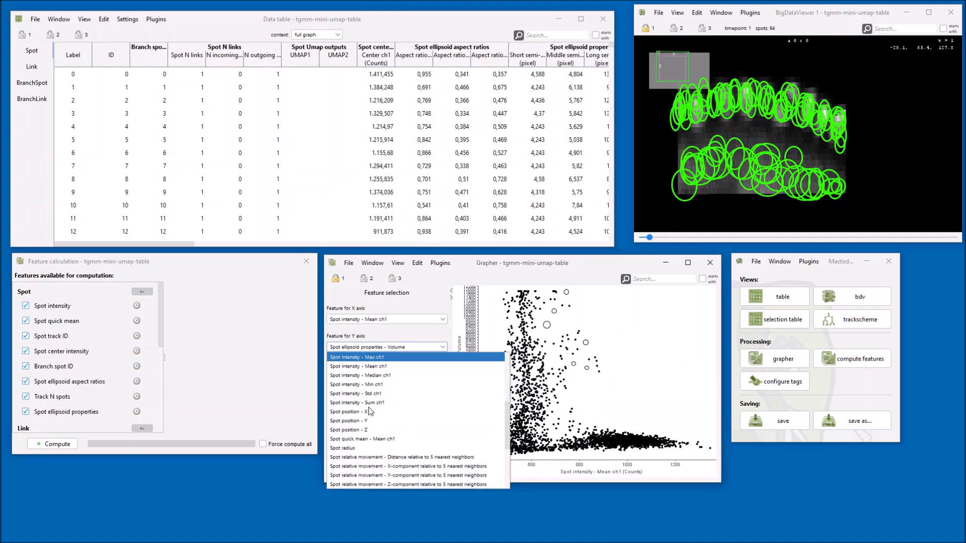
pyautogui.scroll(-4, 370, 412)
pyautogui.click(358, 484)
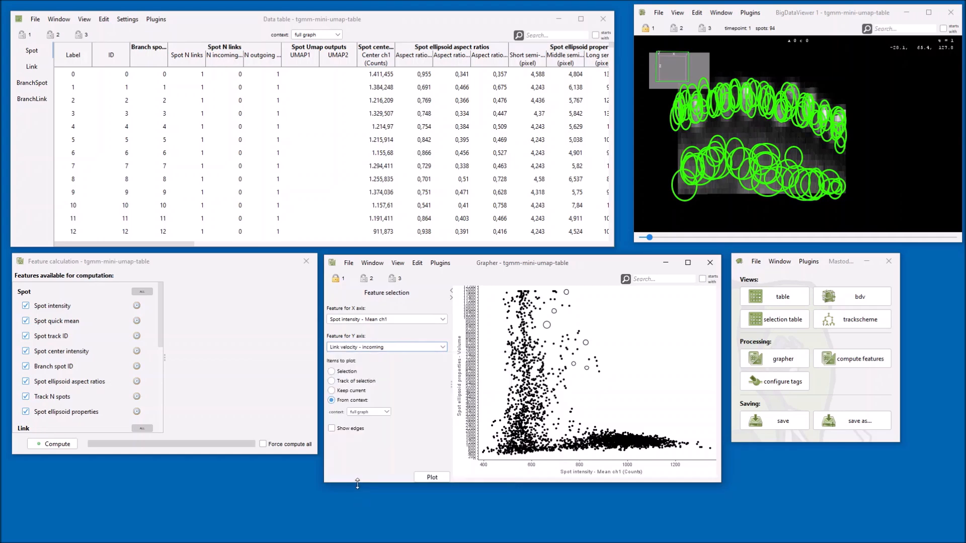
pyautogui.click(426, 477)
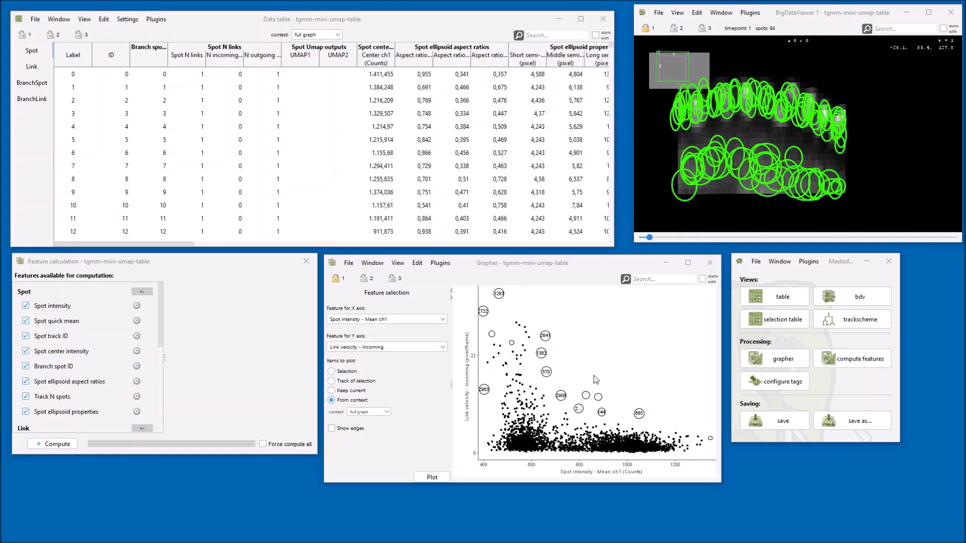
# Open the UMAP dimensionality reduction settings from the Compute Feature plugins
pyautogui.click(809, 262)
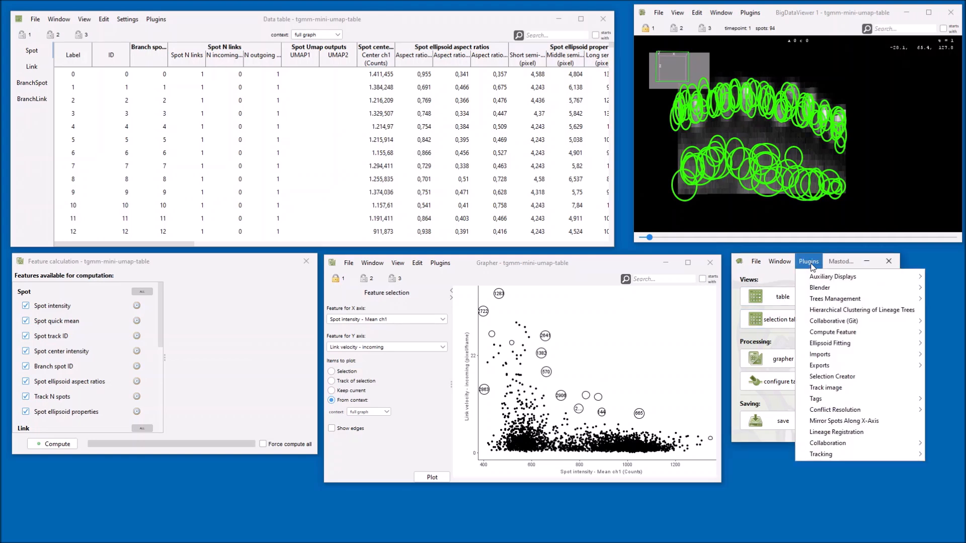
pyautogui.moveTo(829, 333)
pyautogui.moveTo(779, 335)
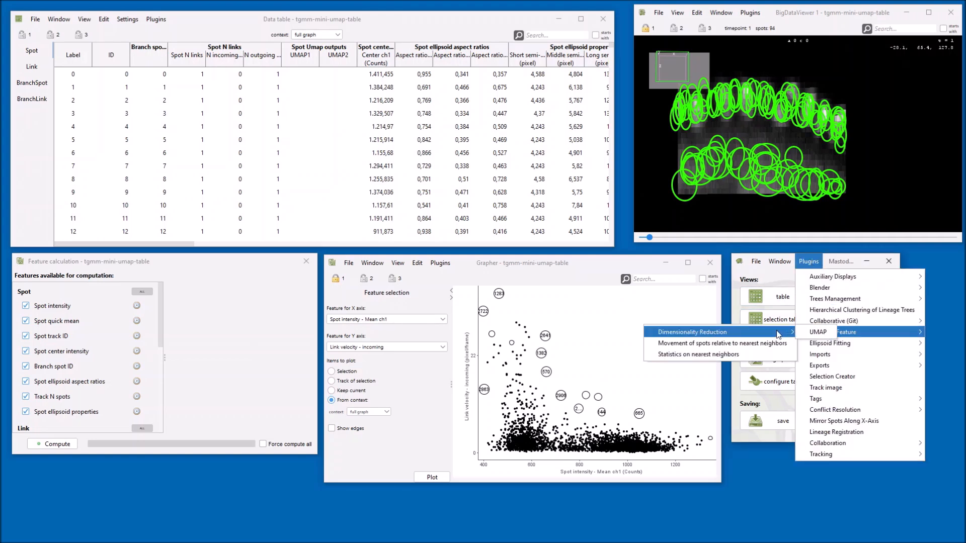
pyautogui.click(807, 336)
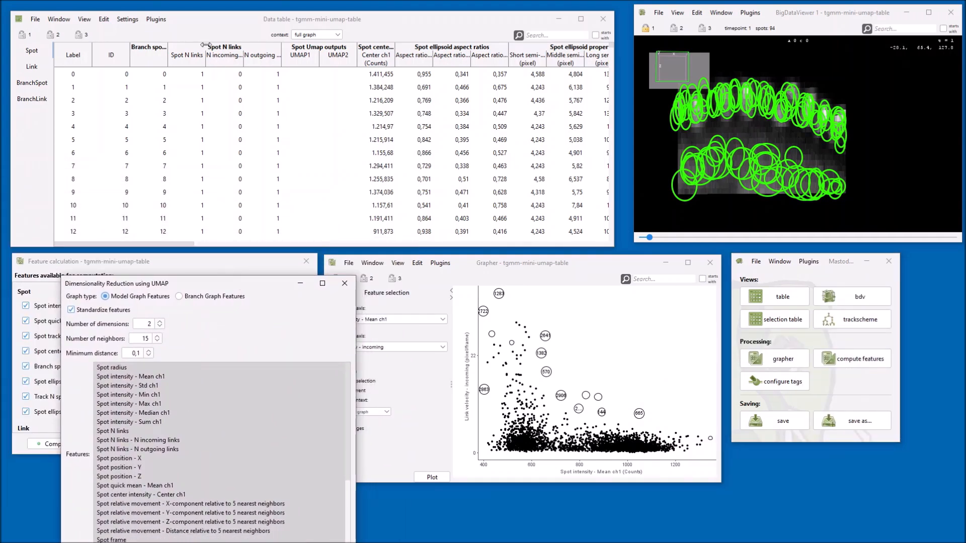
# Look through the Spot feature columns in the data table and move the UMAP dialog fully into view
pyautogui.click(212, 19)
pyautogui.moveTo(173, 244); pyautogui.dragTo(214, 263)
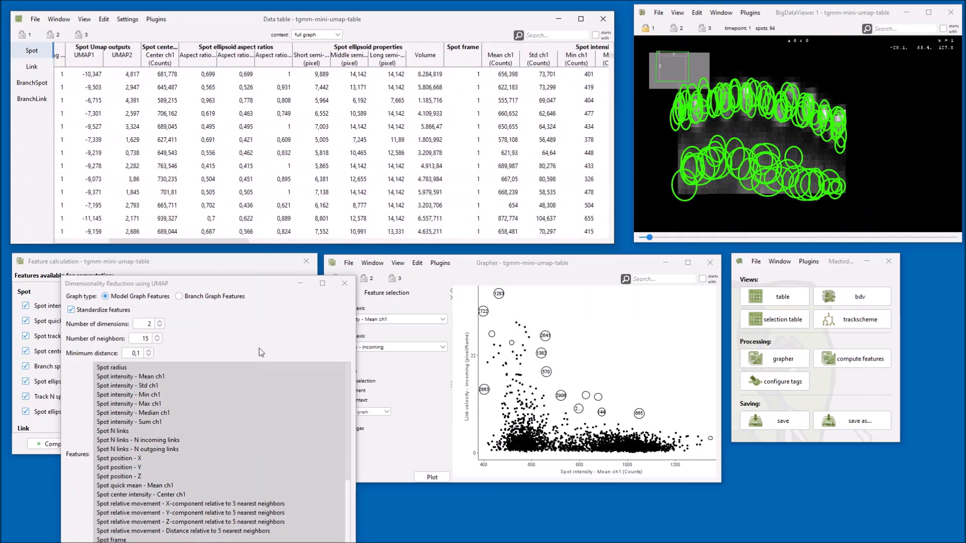
pyautogui.moveTo(240, 285); pyautogui.dragTo(224, 234)
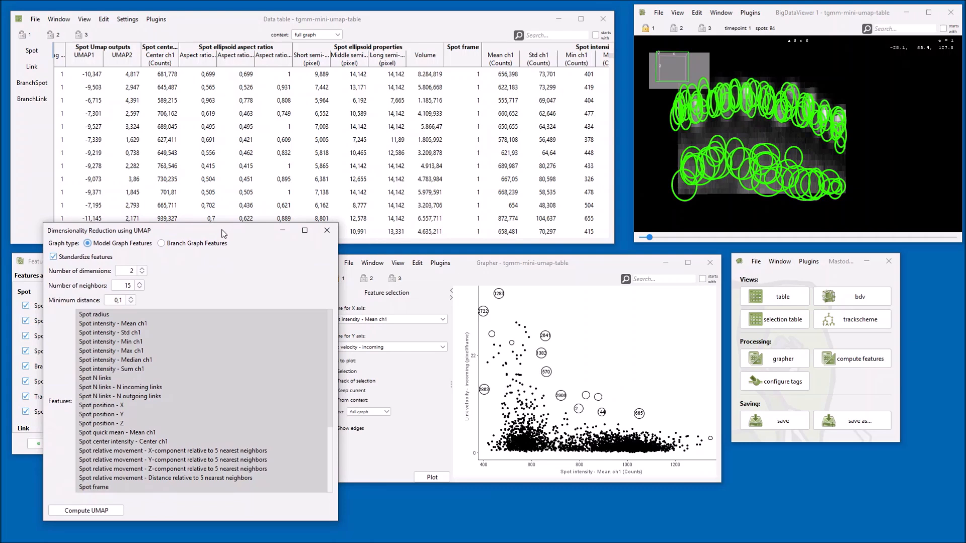
pyautogui.moveTo(224, 234); pyautogui.dragTo(228, 233)
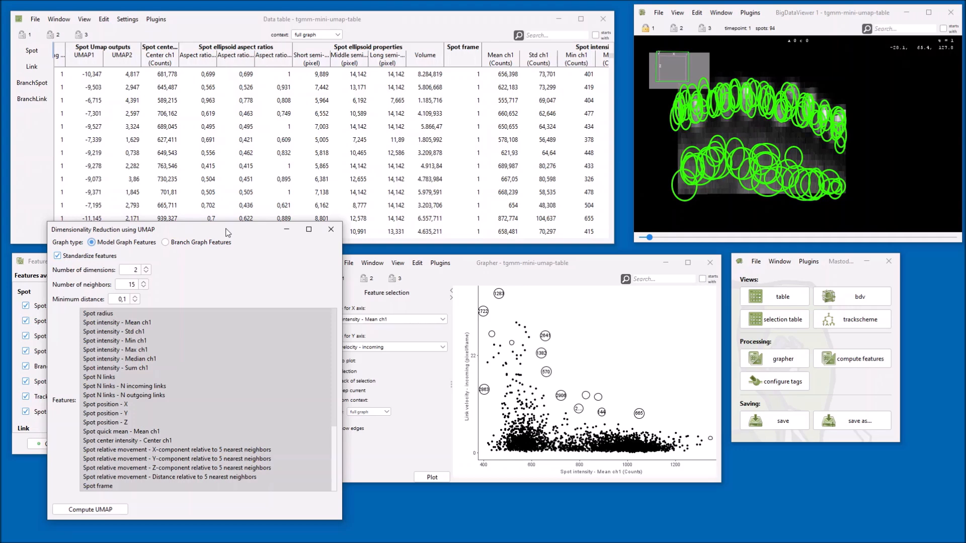
# Select Spot intensity Mean, Min and Max ch1 and the movement distance relative to 5 nearest neighbors as UMAP features
pyautogui.click(134, 324)
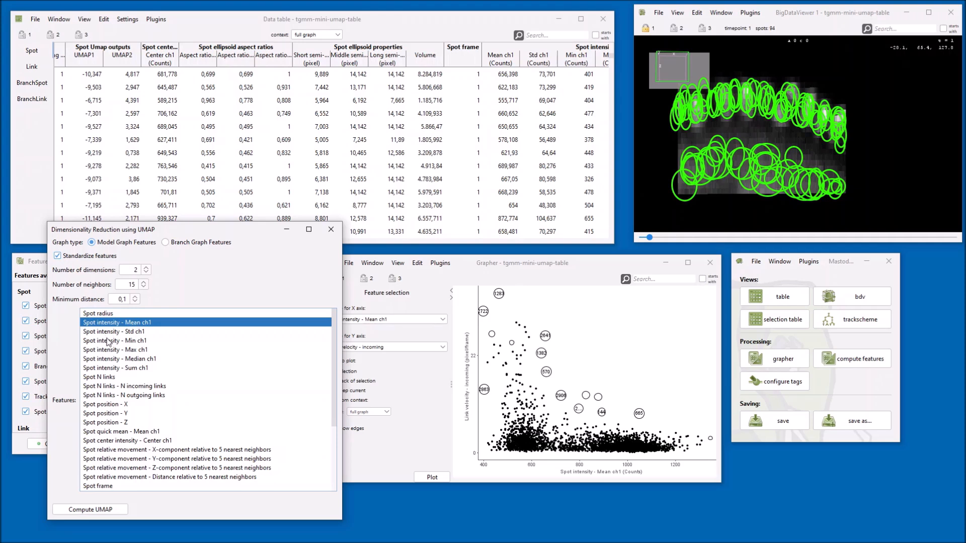
pyautogui.keyDown('ctrl'); pyautogui.click(130, 341); pyautogui.keyUp('ctrl')
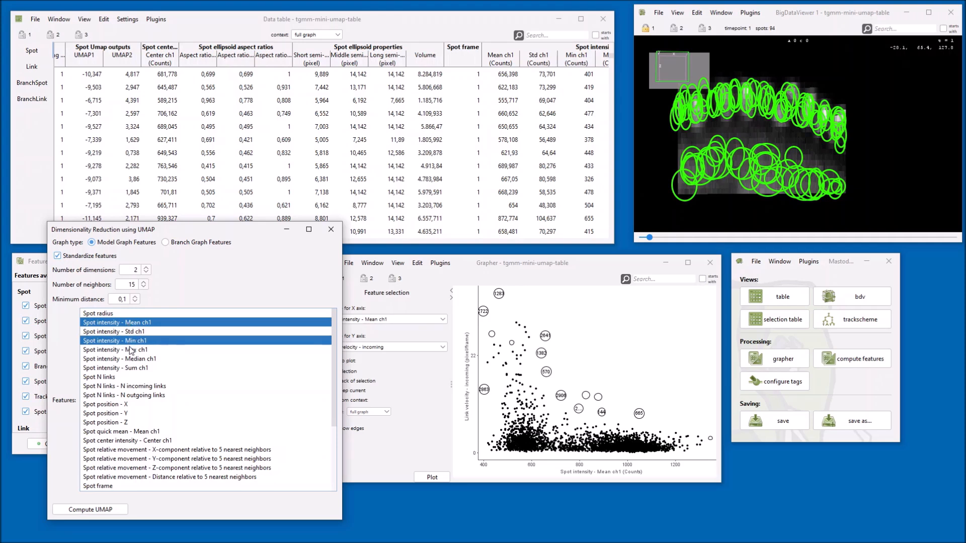
pyautogui.keyDown('ctrl'); pyautogui.click(132, 350); pyautogui.keyUp('ctrl')
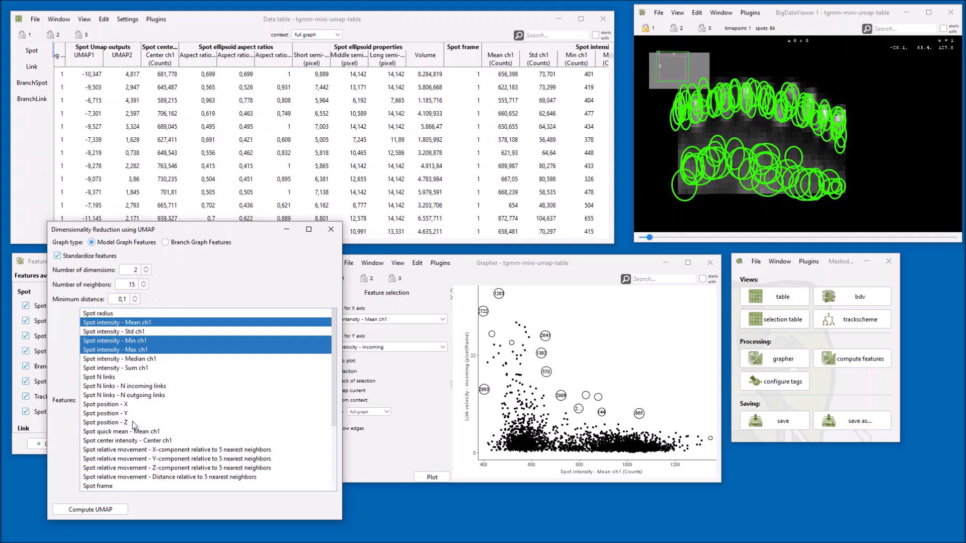
pyautogui.scroll(-1, 135, 425)
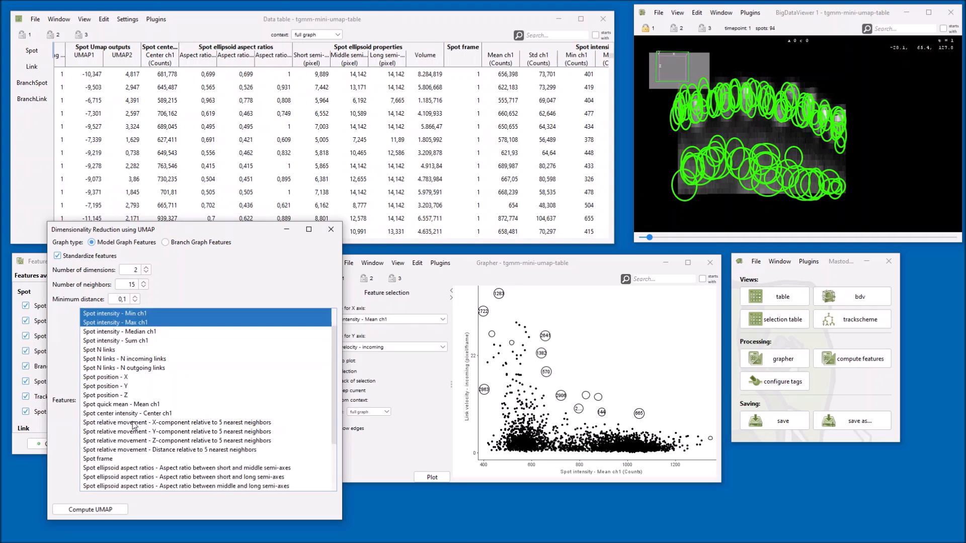
pyautogui.keyDown('ctrl'); pyautogui.click(125, 450); pyautogui.keyUp('ctrl')
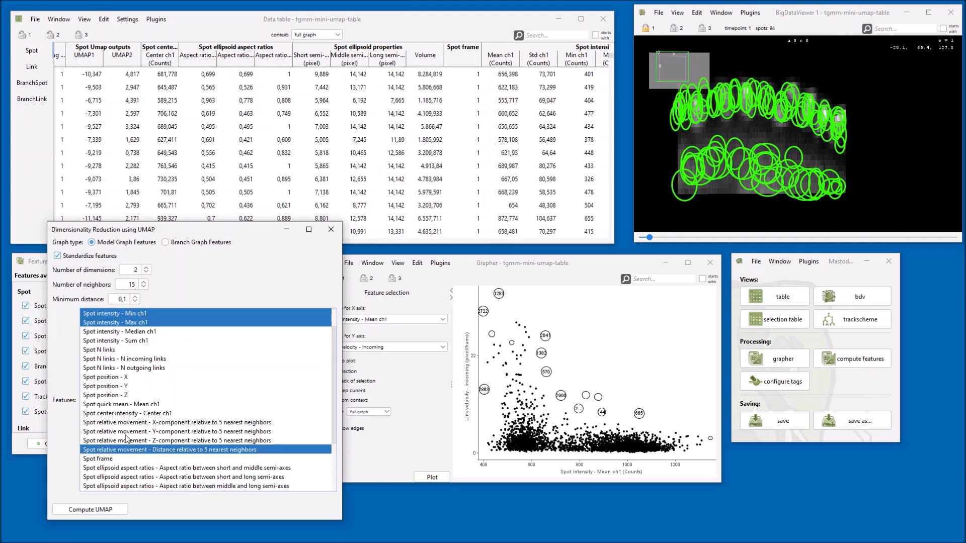
# Add Spot ellipsoid volume, all three ellipsoid aspect ratios and Link velocity to the selected features, and compute the UMAP
pyautogui.scroll(-2, 126, 435)
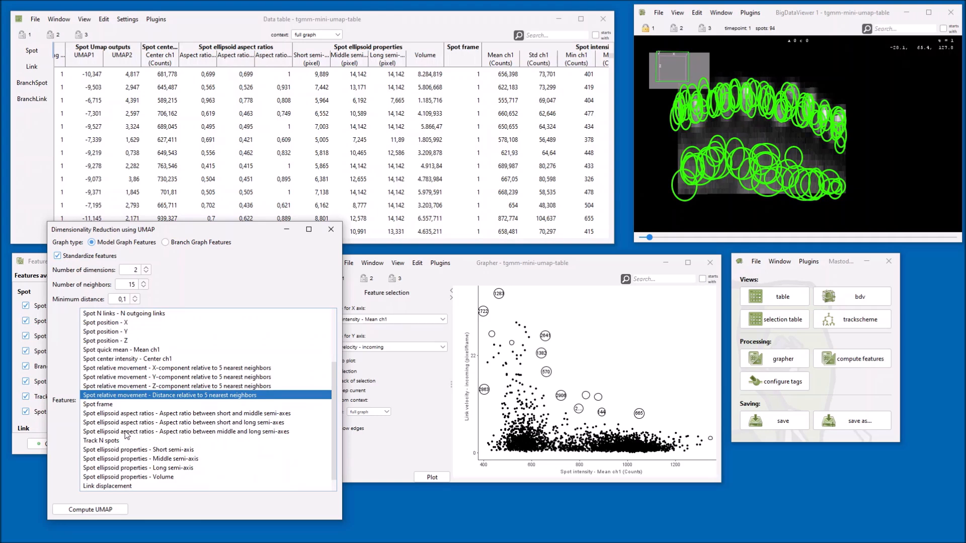
pyautogui.scroll(-1, 126, 436)
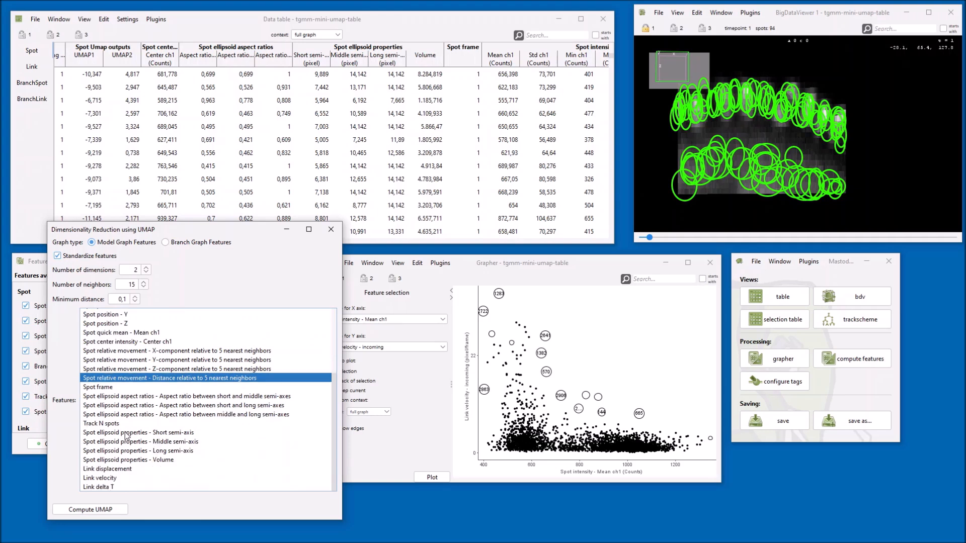
pyautogui.keyDown('ctrl'); pyautogui.click(130, 460); pyautogui.keyUp('ctrl')
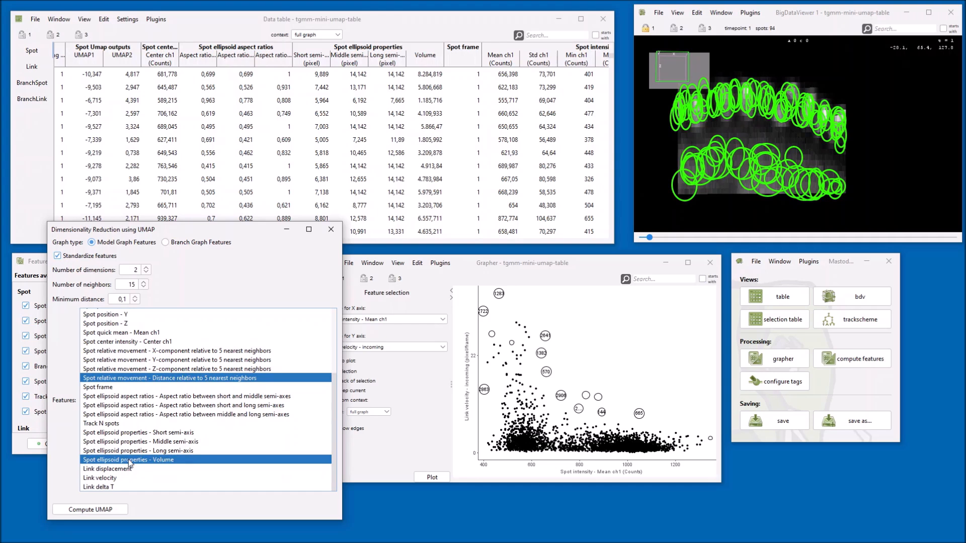
pyautogui.keyDown('ctrl'); pyautogui.click(165, 415); pyautogui.keyUp('ctrl')
pyautogui.keyDown('ctrl'); pyautogui.click(168, 407); pyautogui.keyUp('ctrl')
pyautogui.keyDown('ctrl'); pyautogui.click(169, 399); pyautogui.keyUp('ctrl')
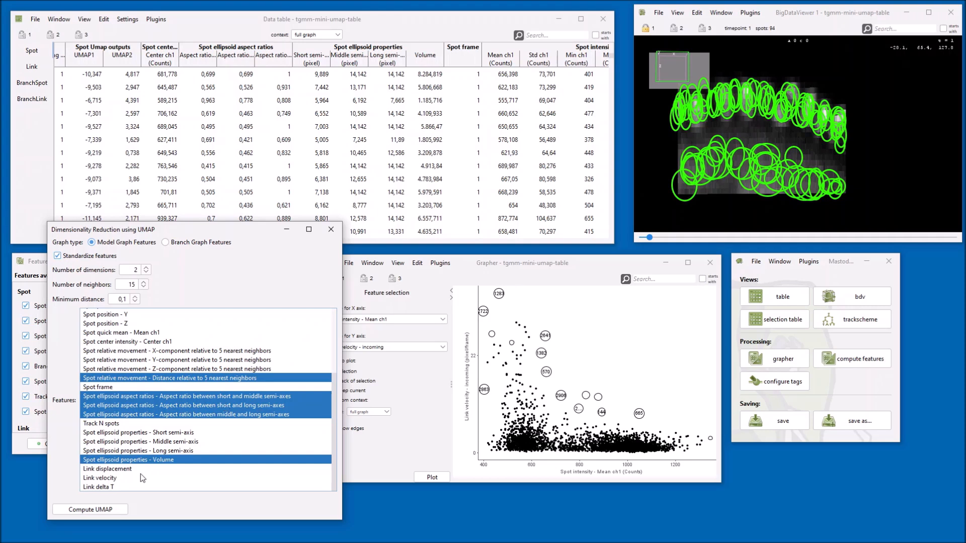
pyautogui.keyDown('ctrl'); pyautogui.click(102, 478); pyautogui.keyUp('ctrl')
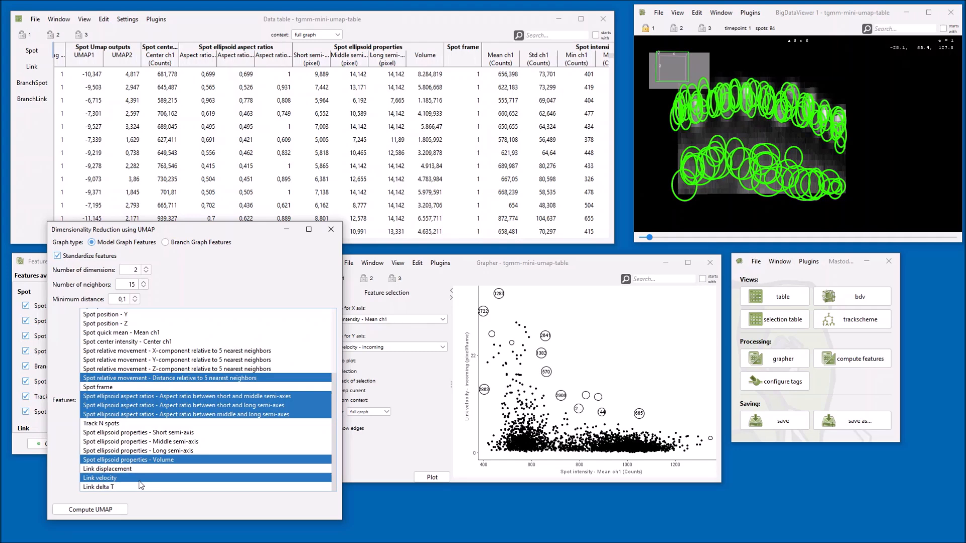
pyautogui.scroll(4, 142, 442)
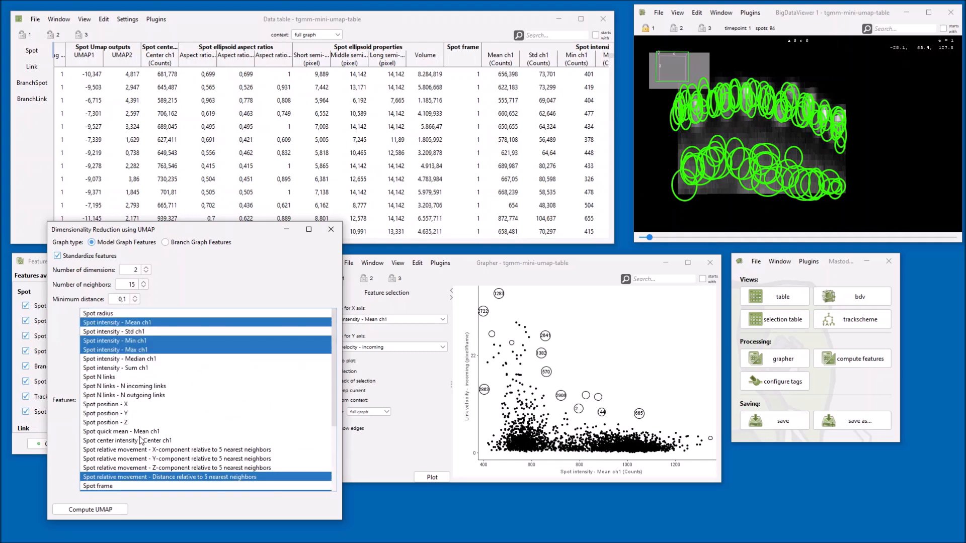
pyautogui.click(110, 509)
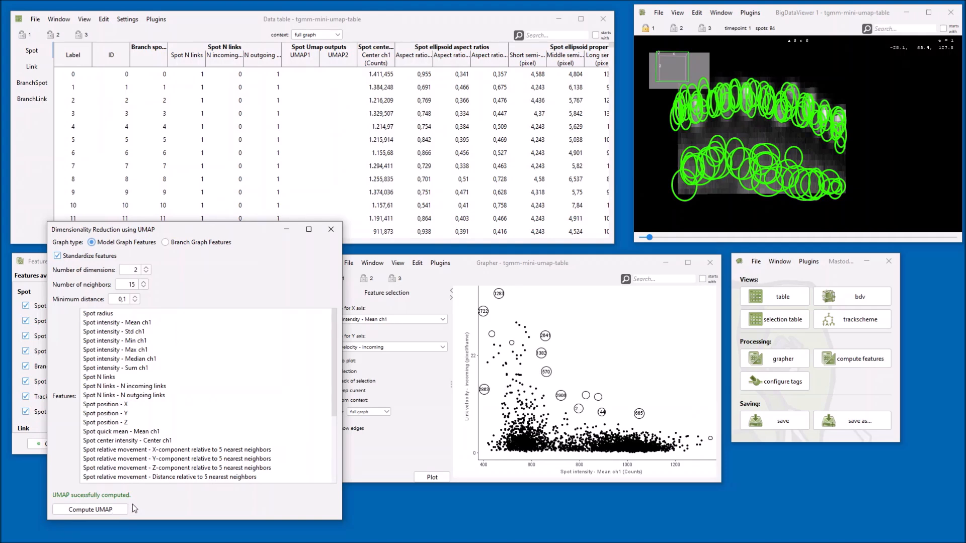
# Examine the computed UMAP1 and UMAP2 columns for the spots in the data table
pyautogui.click(361, 323)
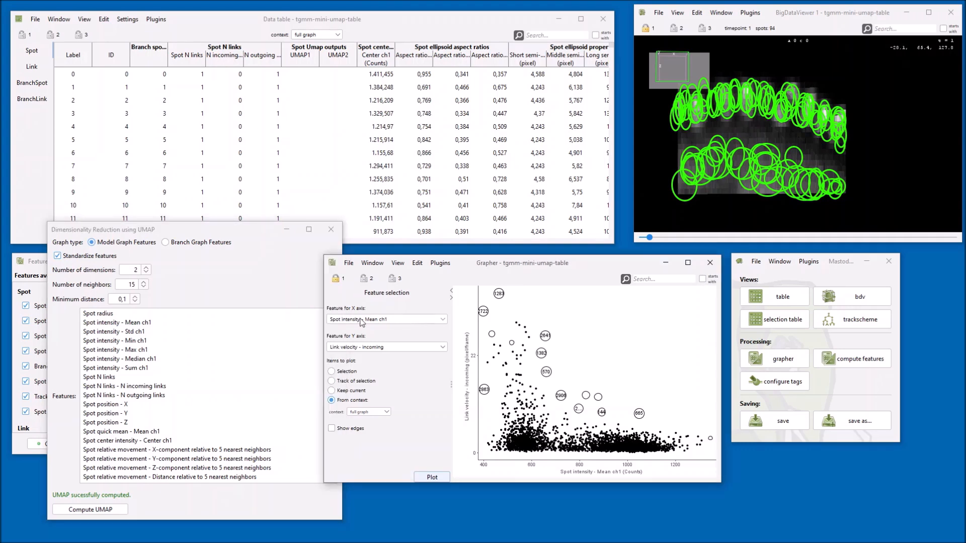
pyautogui.click(387, 20)
pyautogui.moveTo(612, 49); pyautogui.dragTo(612, 70)
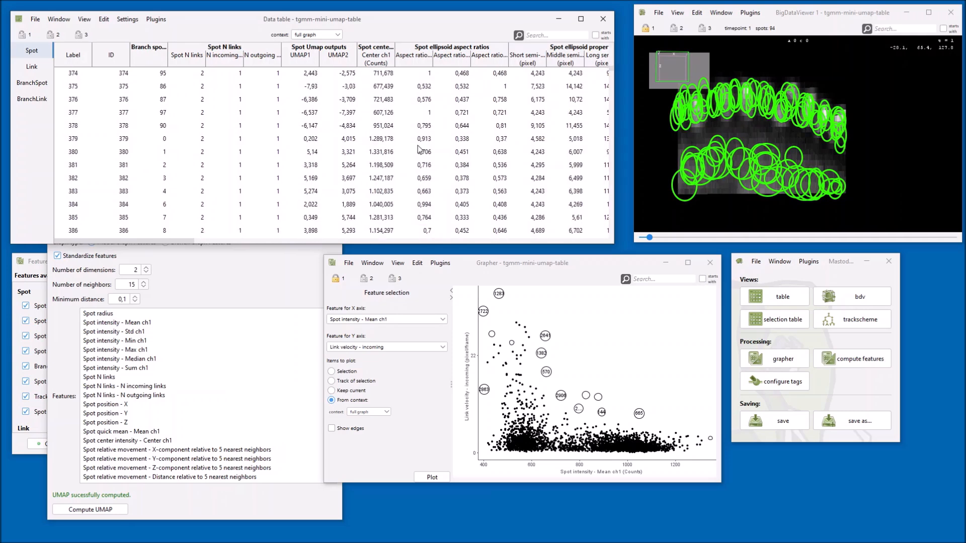
pyautogui.moveTo(614, 75); pyautogui.dragTo(614, 72)
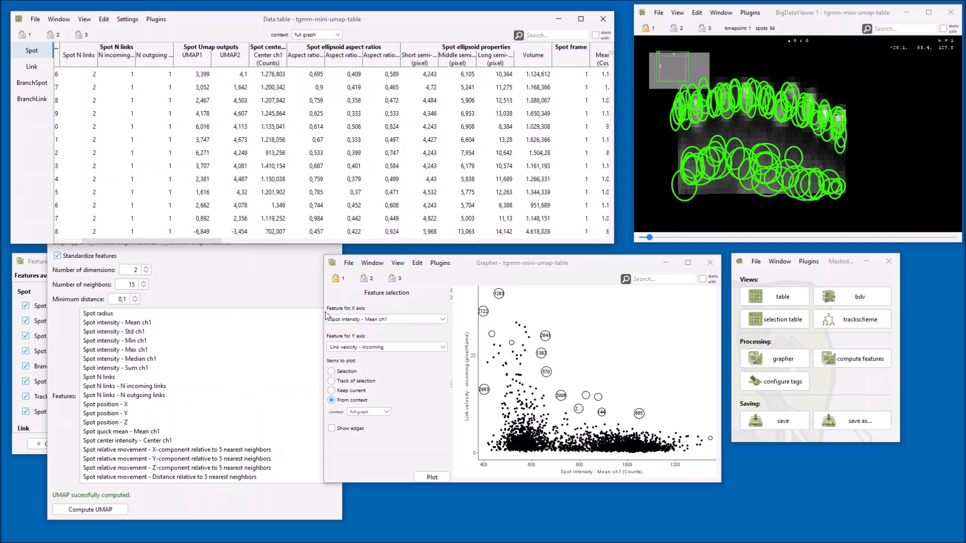
# Plot Spot Umap outputs UMAP1 on the X axis against UMAP2 on the Y axis
pyautogui.click(381, 320)
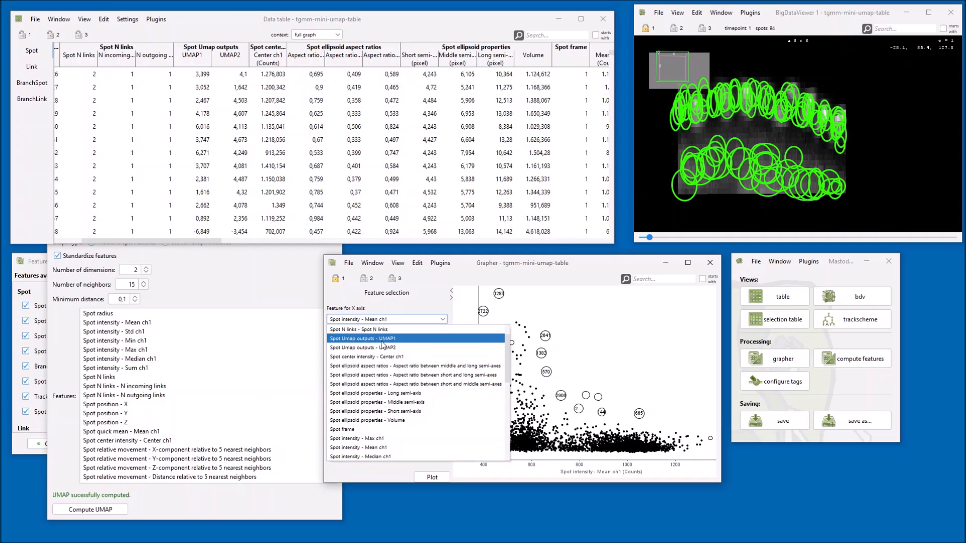
pyautogui.click(382, 340)
pyautogui.click(381, 347)
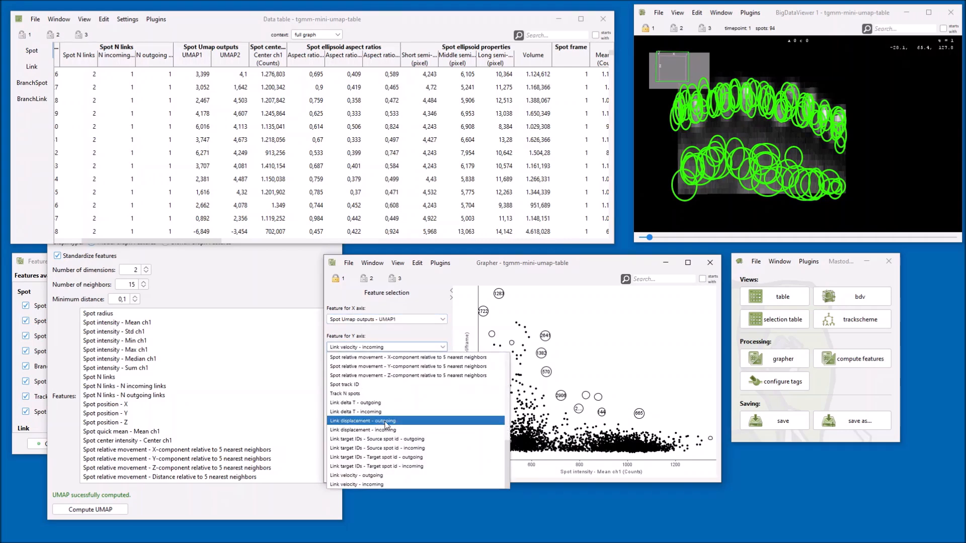
pyautogui.scroll(4, 385, 417)
pyautogui.scroll(-3, 384, 406)
pyautogui.click(385, 402)
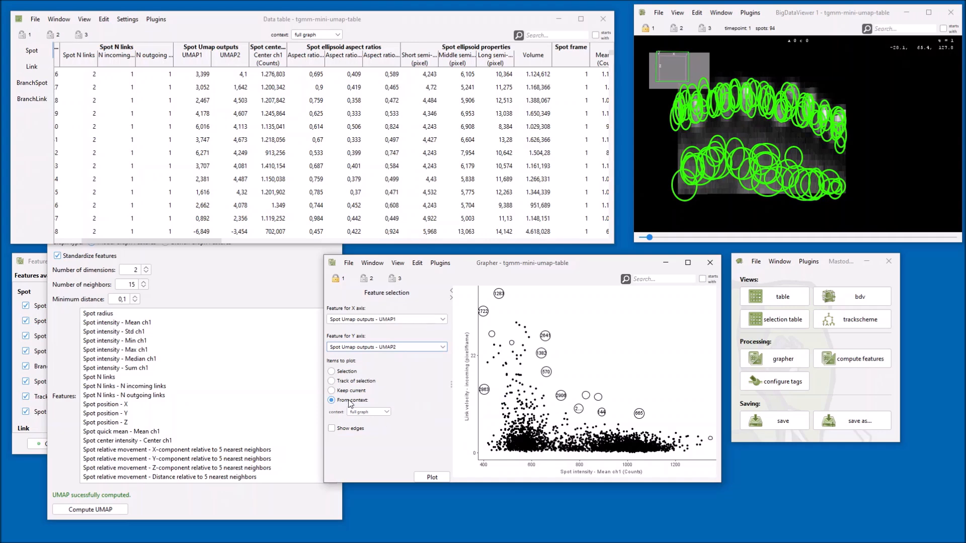
pyautogui.click(431, 478)
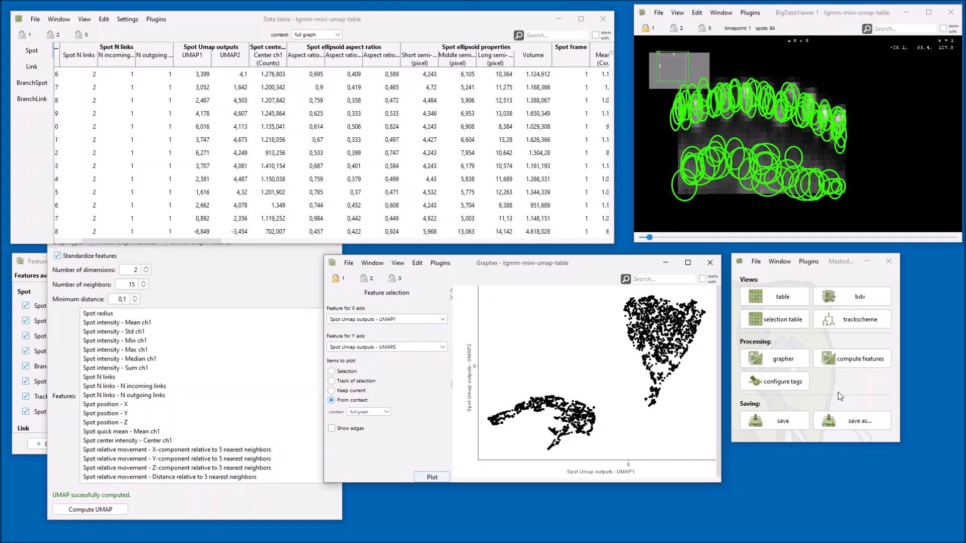
# Create a new tag set named UMAP in the tag configuration
pyautogui.click(797, 383)
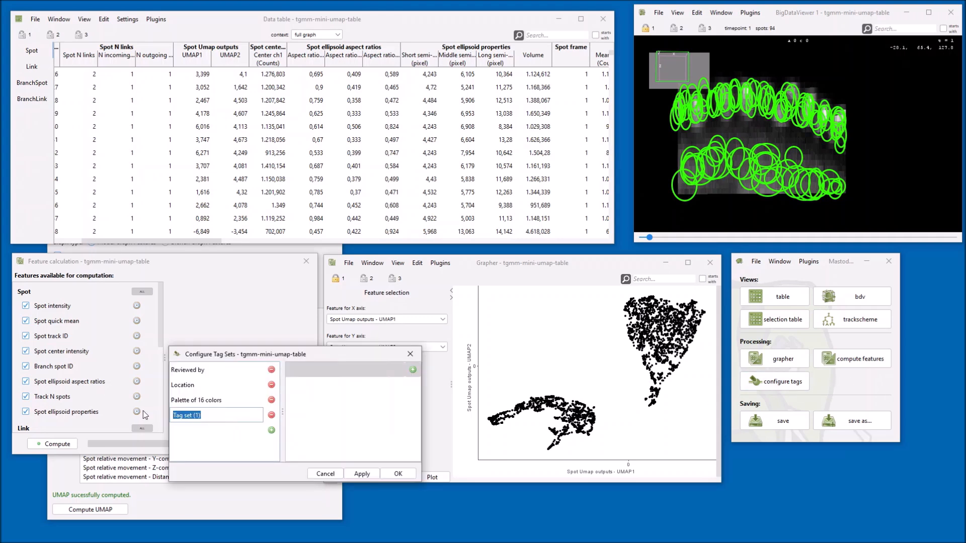
pyautogui.write('UMAP')
pyautogui.click(234, 436)
# Add a tag named Cluster 1 to the UMAP tag set and apply it
pyautogui.click(235, 418)
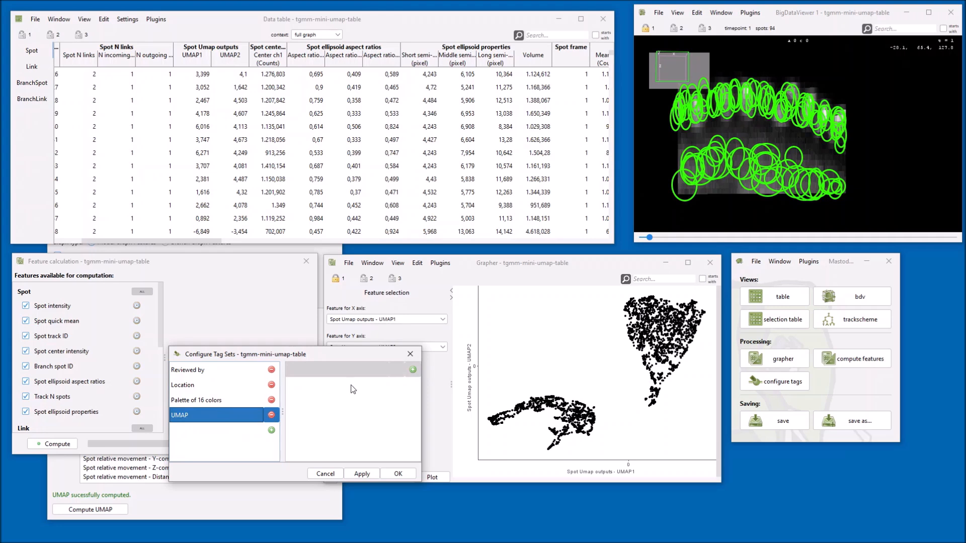
pyautogui.click(413, 370)
pyautogui.moveTo(325, 372); pyautogui.dragTo(260, 373)
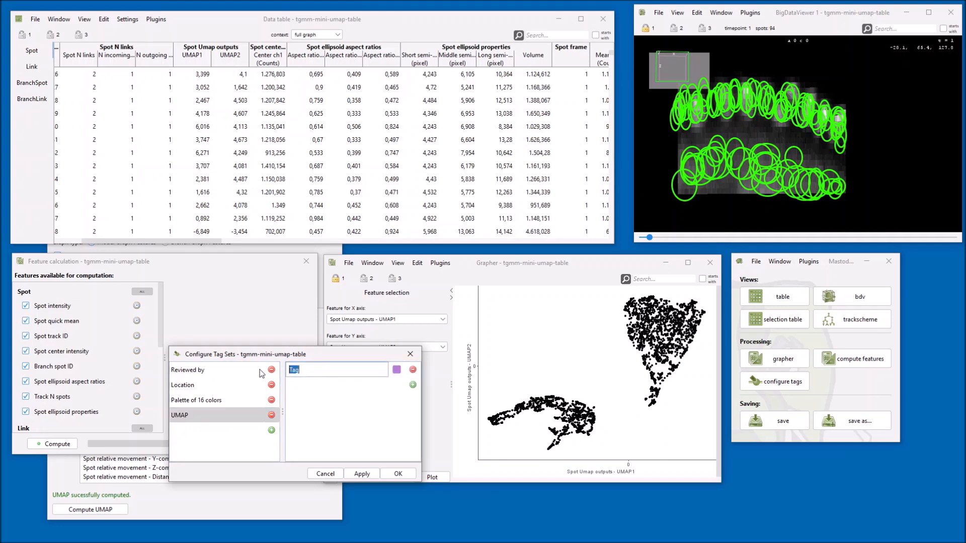
pyautogui.write('Cluster 1')
pyautogui.click(368, 473)
pyautogui.click(238, 420)
# Add a tag named Cluster 2 to the UMAP tag set, give it a turquoise colour and apply the tag configuration
pyautogui.click(413, 385)
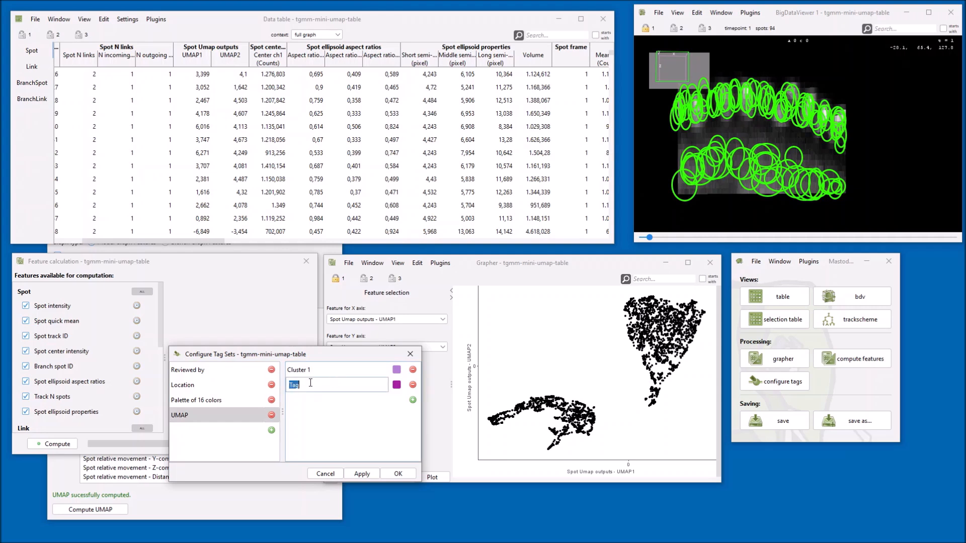
pyautogui.write('Cluster 2')
pyautogui.click(396, 385)
pyautogui.click(397, 387)
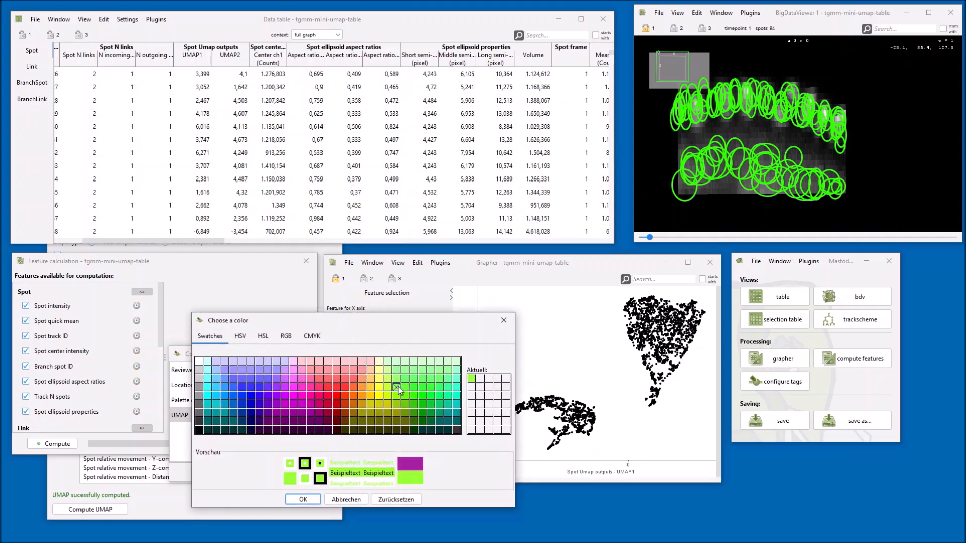
pyautogui.click(457, 398)
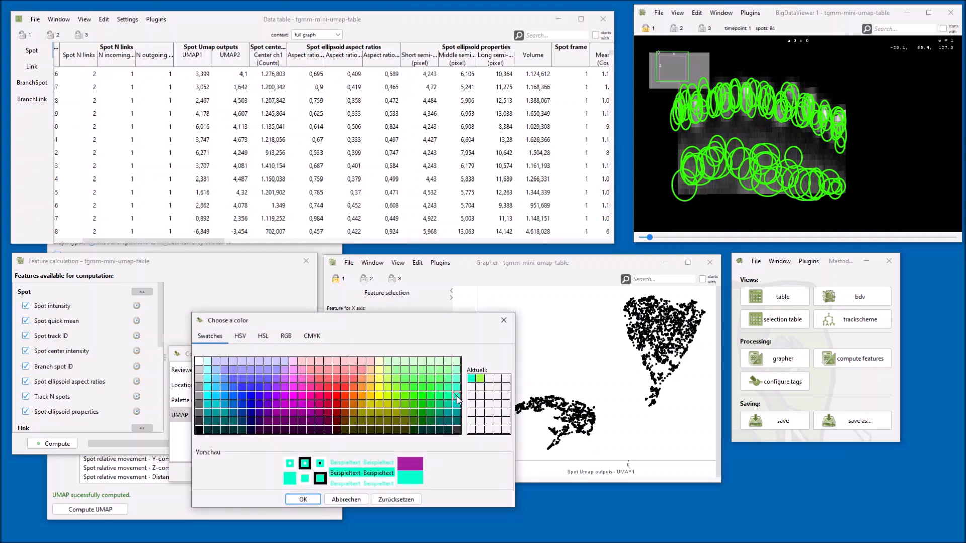
pyautogui.click(309, 499)
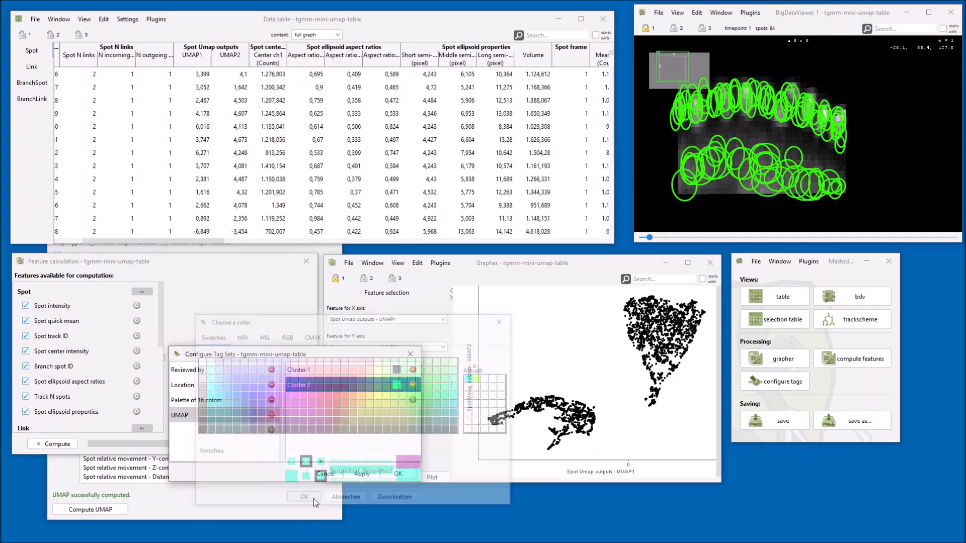
pyautogui.click(362, 474)
pyautogui.click(240, 417)
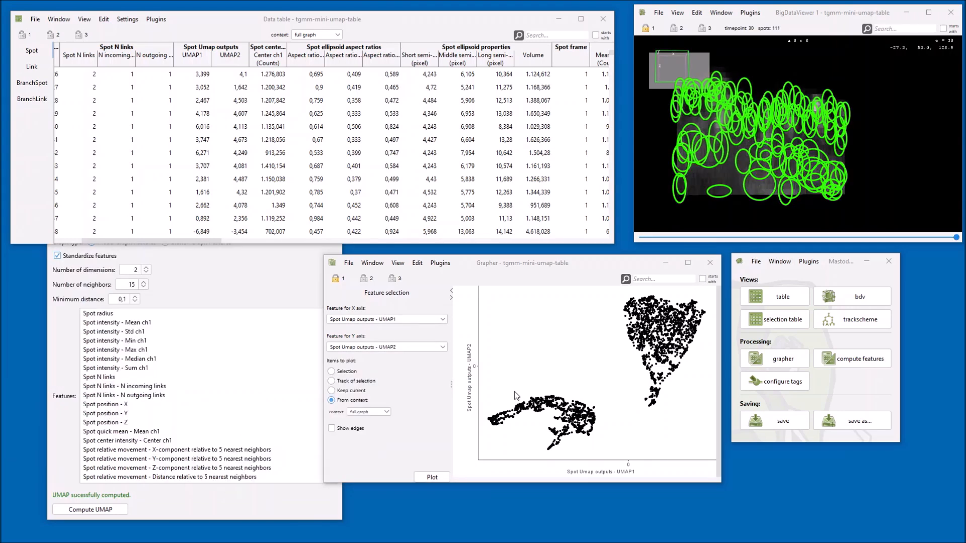
# Select the curved lower-left cluster in the UMAP plot, tag it as Cluster 1 in the UMAP tag set and clear the selection
pyautogui.moveTo(487, 387); pyautogui.dragTo(604, 454)
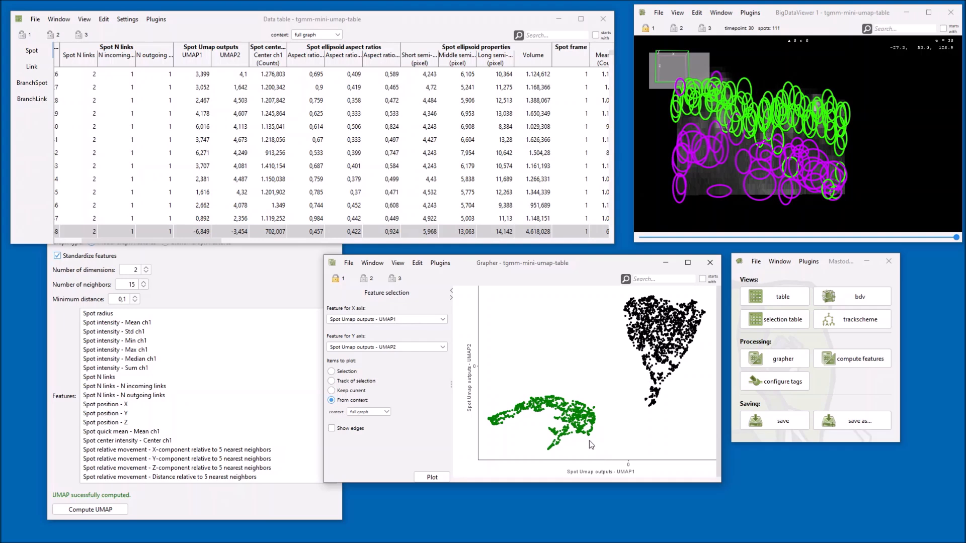
pyautogui.click(417, 263)
pyautogui.moveTo(468, 355)
pyautogui.moveTo(582, 388)
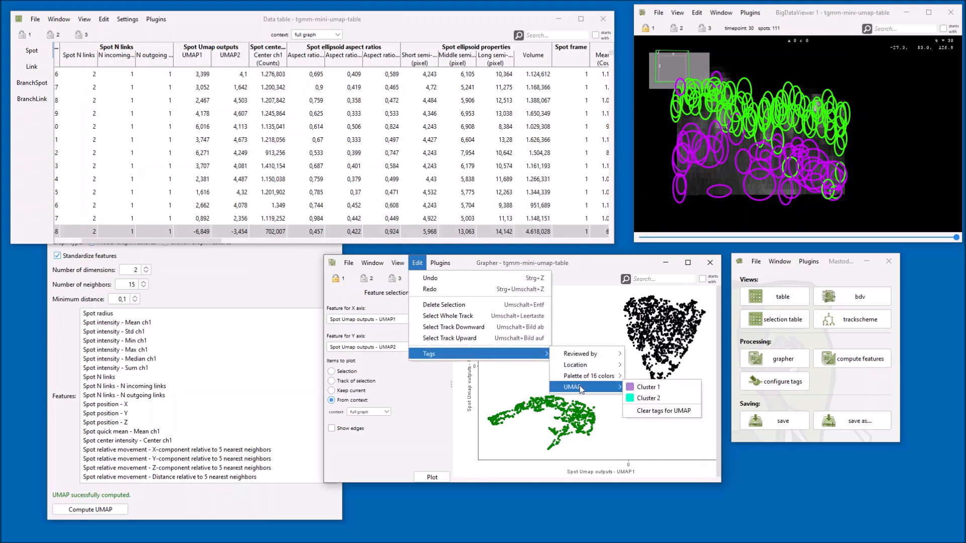
pyautogui.click(643, 387)
pyautogui.click(636, 414)
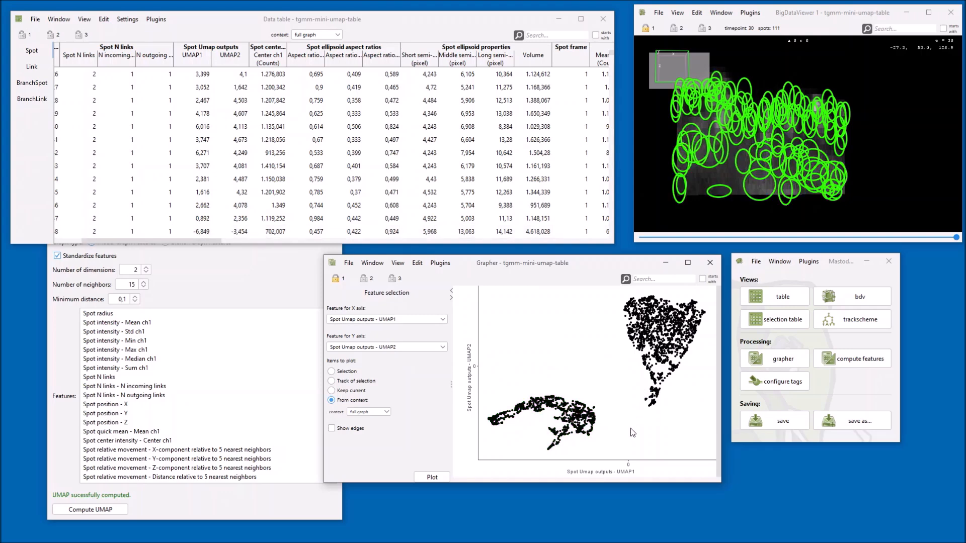
# Colour the points in the grapher by the UMAP tag set
pyautogui.click(397, 263)
pyautogui.moveTo(418, 278)
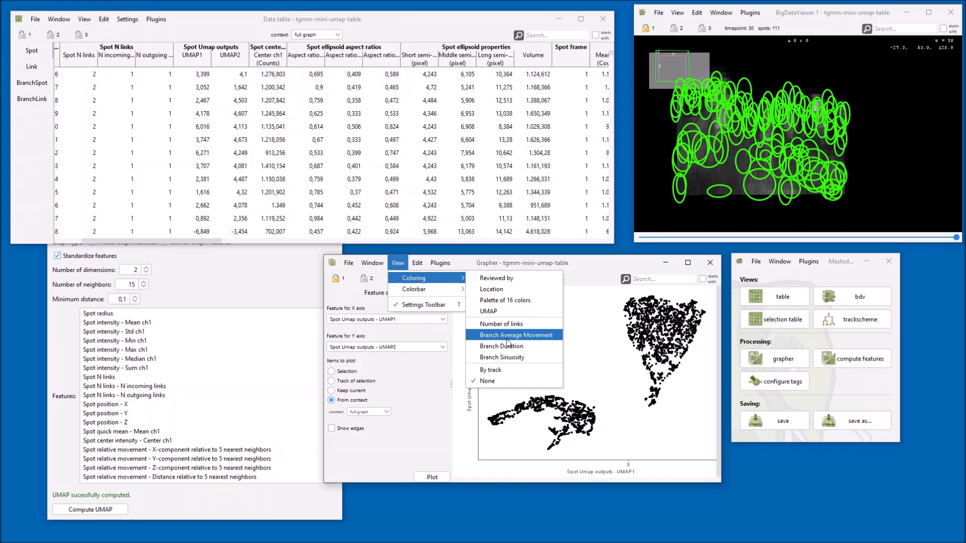
pyautogui.click(493, 311)
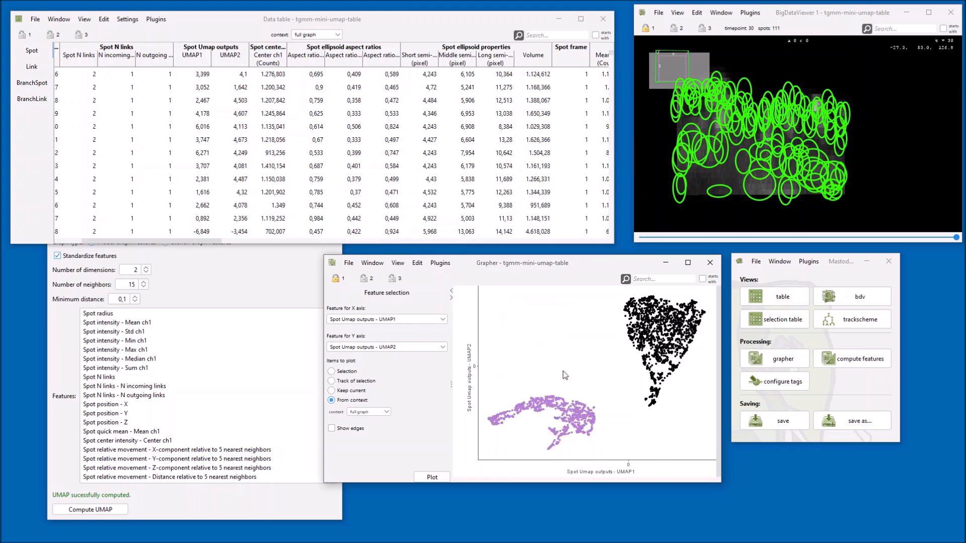
# Select the upper-right cluster in the UMAP plot and tag it as Cluster 2 in the UMAP tag set
pyautogui.moveTo(608, 289); pyautogui.dragTo(709, 413)
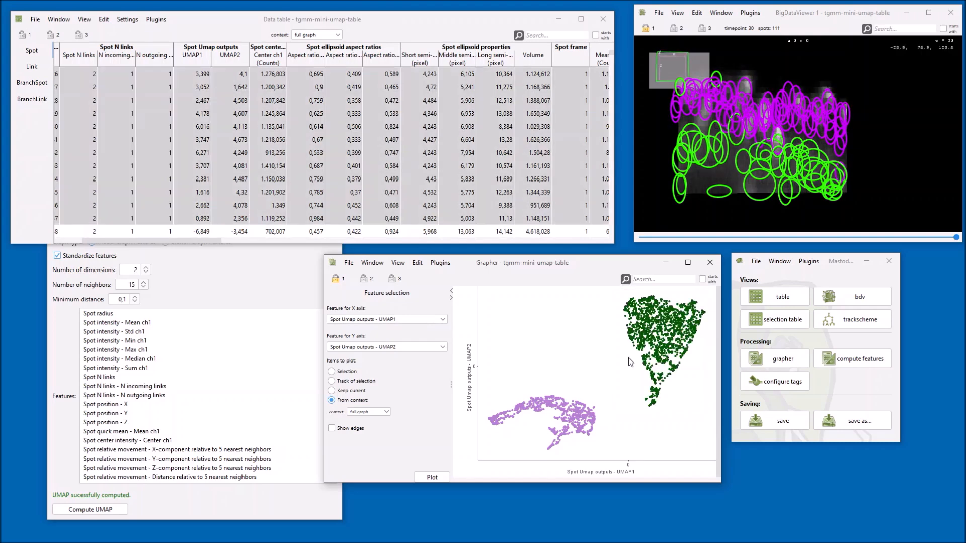
pyautogui.click(417, 263)
pyautogui.moveTo(534, 355)
pyautogui.moveTo(588, 388)
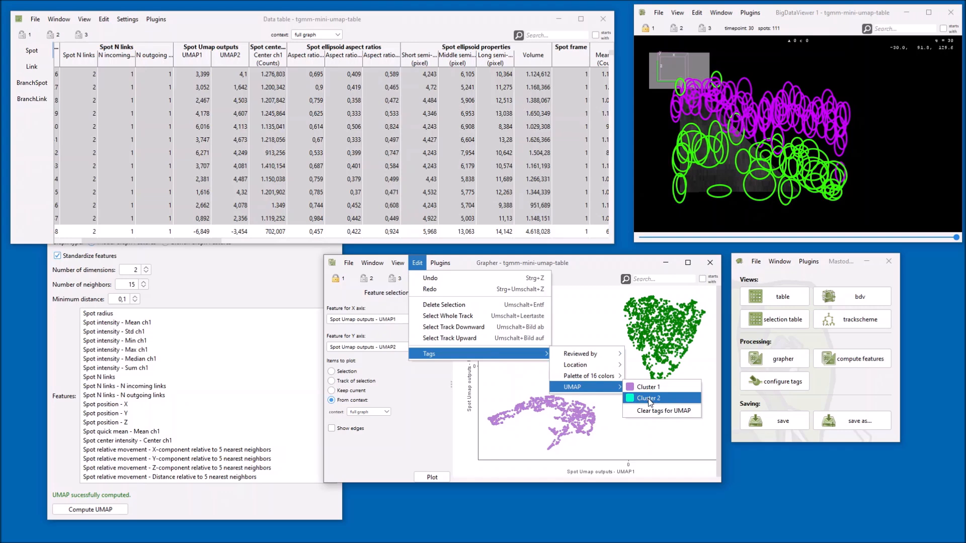
pyautogui.click(649, 398)
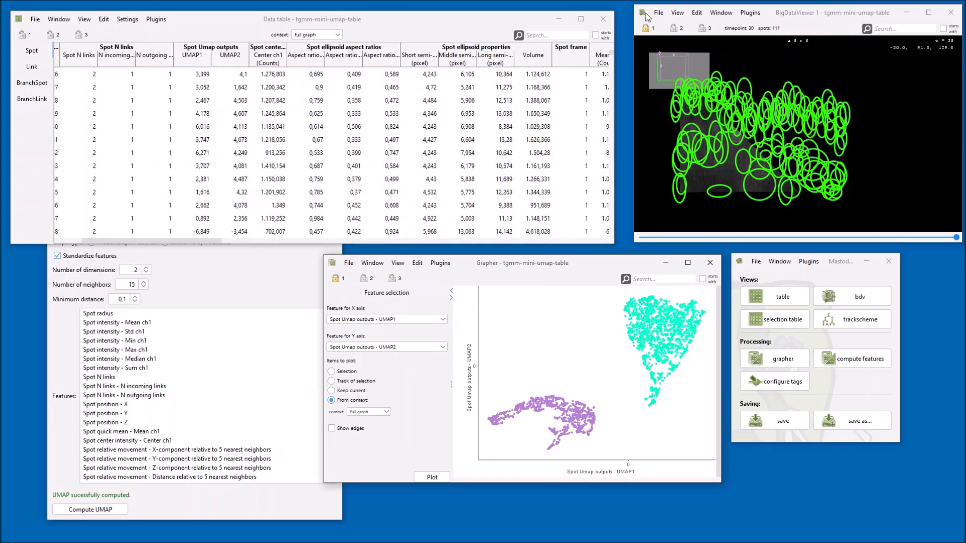
# Colour the BigDataViewer spots by the UMAP tag set and go back to timepoint 1
pyautogui.click(697, 14)
pyautogui.moveTo(710, 14)
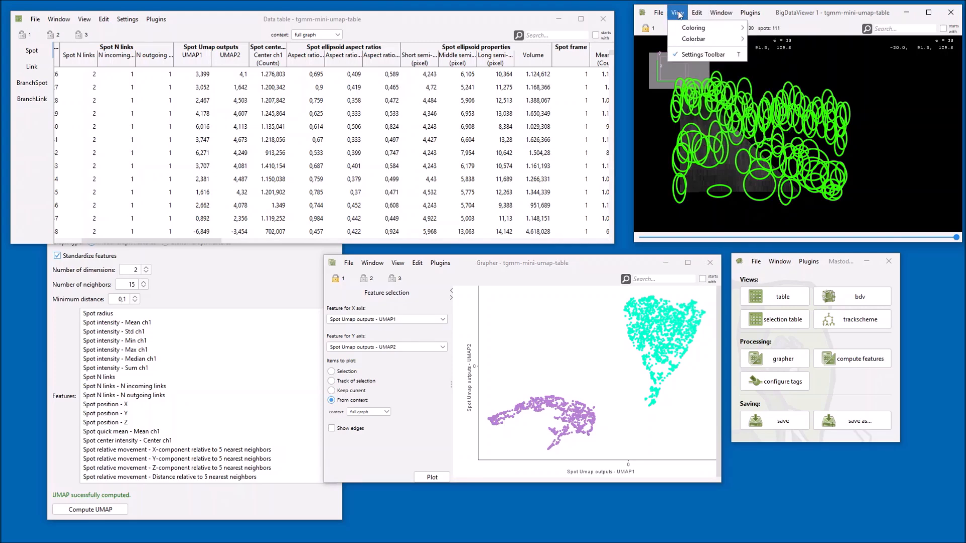
pyautogui.click(768, 61)
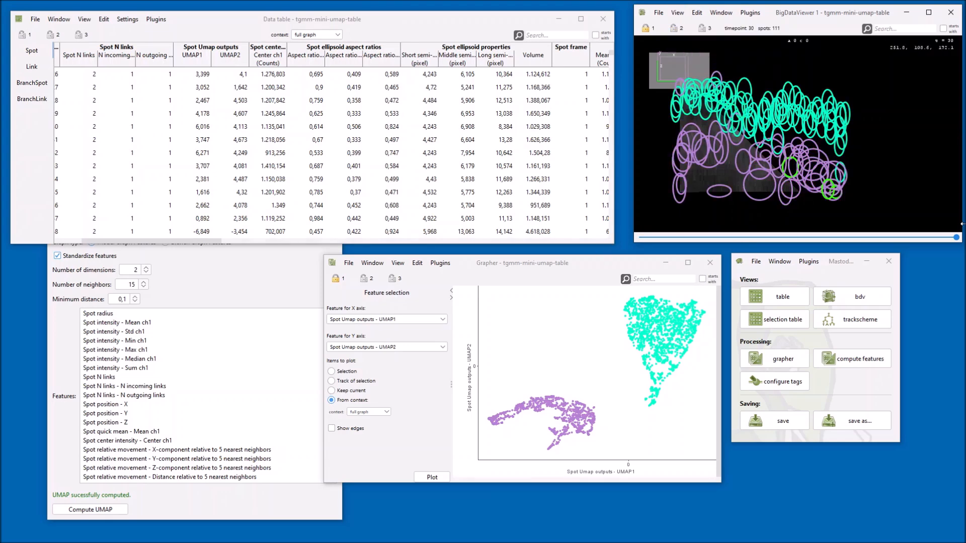
pyautogui.moveTo(959, 239); pyautogui.dragTo(649, 234)
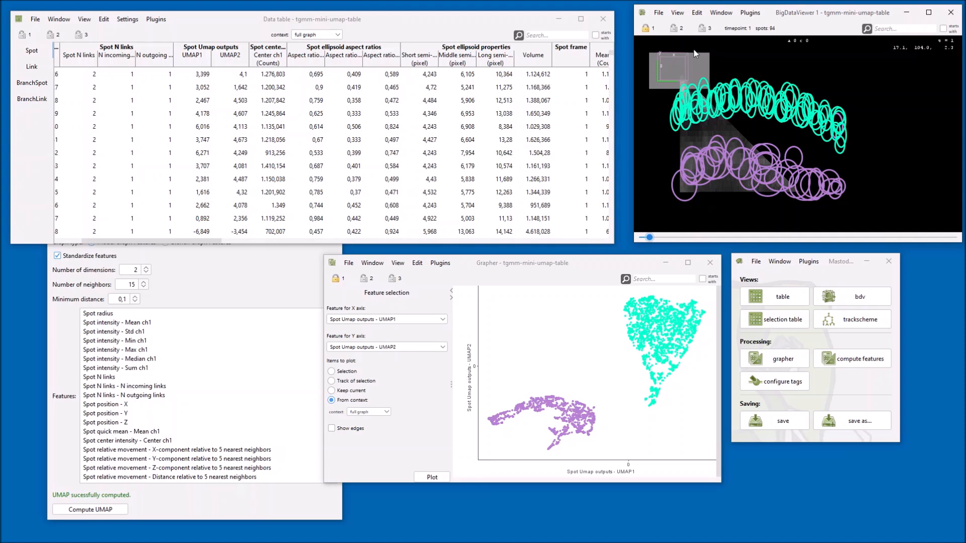
# Open the tagged spots from BigDataViewer in a new Geometry Nodes Blender Window
pyautogui.click(749, 13)
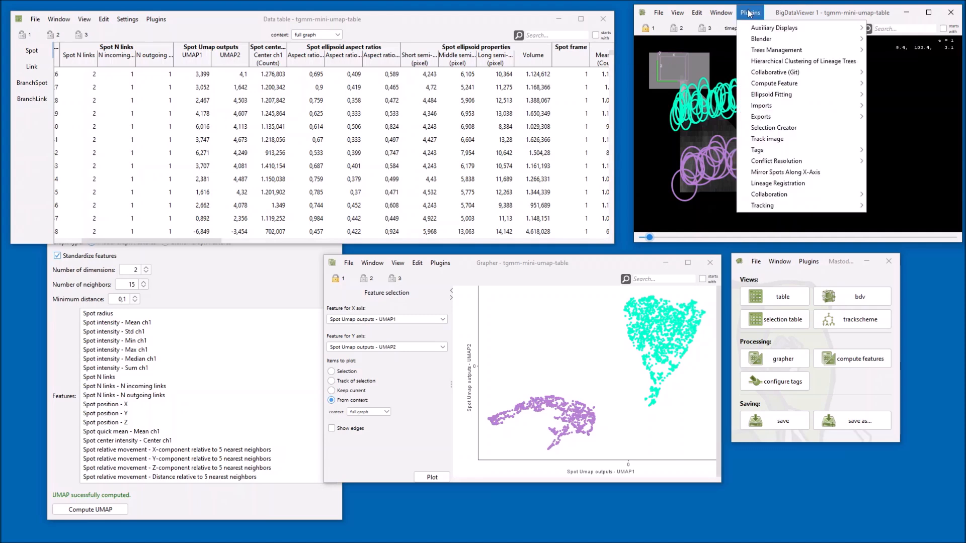
pyautogui.moveTo(767, 42)
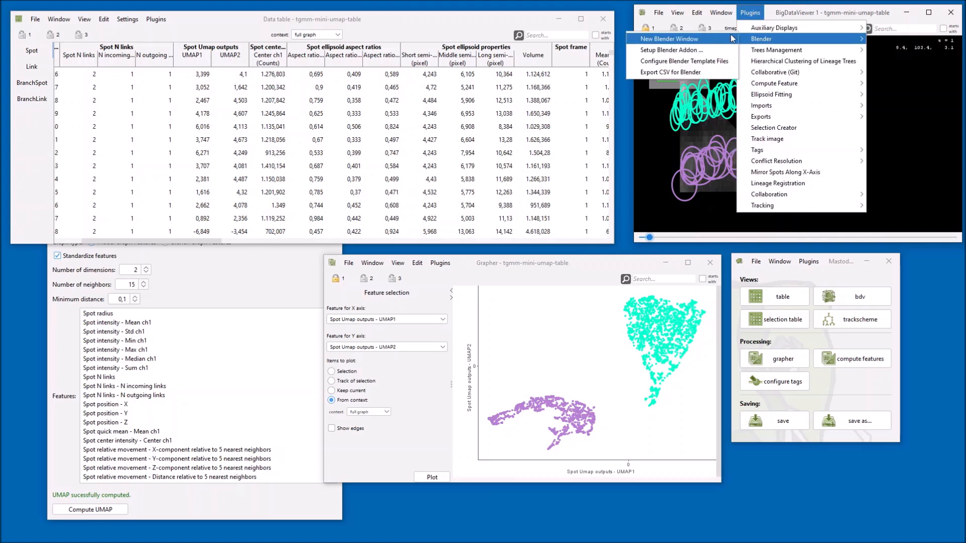
pyautogui.moveTo(675, 44)
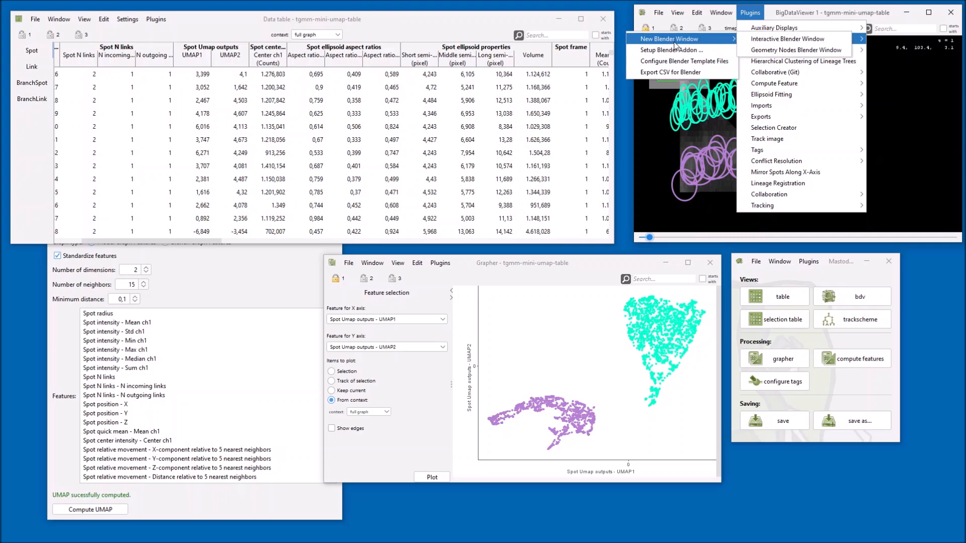
pyautogui.click(760, 50)
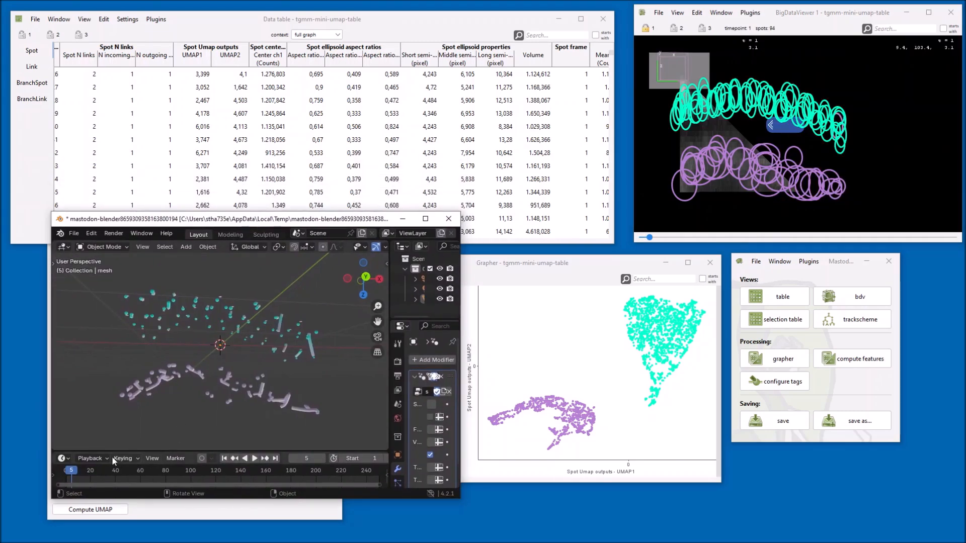
# Play the animation in Blender and scrub its timeline to frame 8 to inspect the coloured cell tracks
pyautogui.click(69, 475)
pyautogui.press('space')
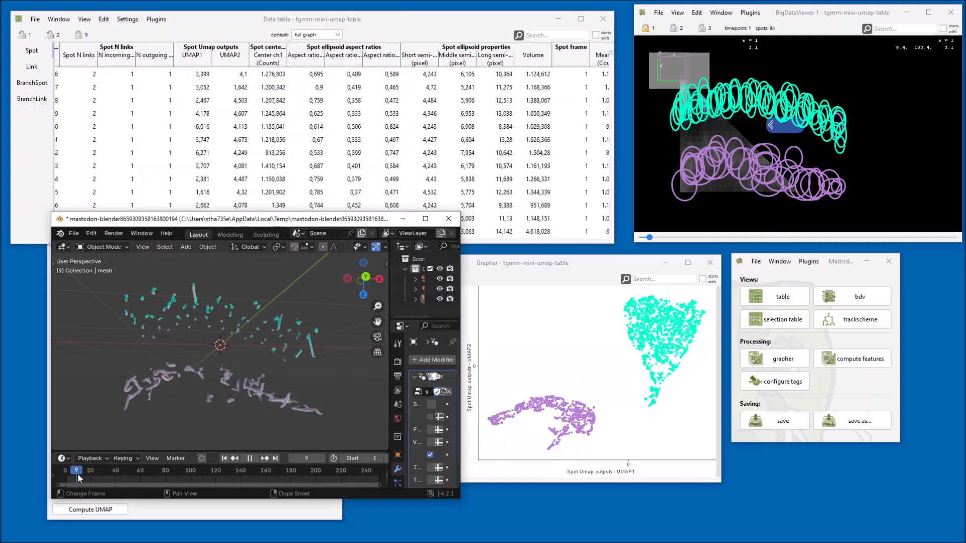
pyautogui.moveTo(105, 477); pyautogui.dragTo(75, 474)
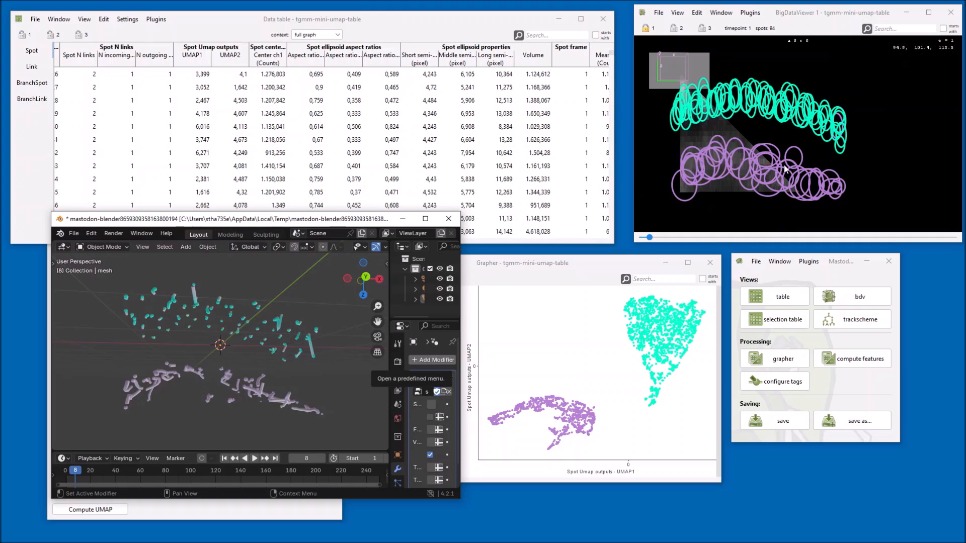
# Colour the rows of the spot data table by the UMAP tag set and look through them
pyautogui.click(84, 19)
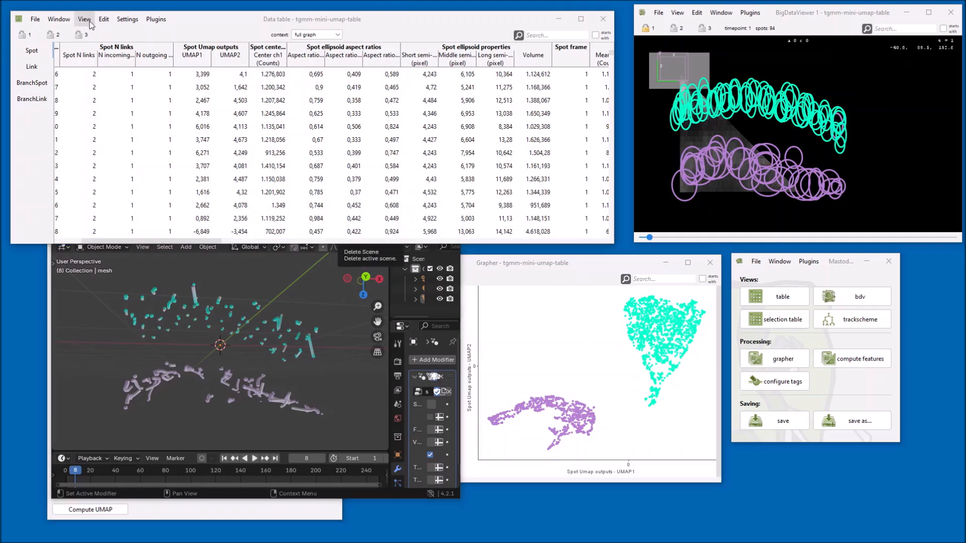
pyautogui.moveTo(93, 34)
pyautogui.click(174, 67)
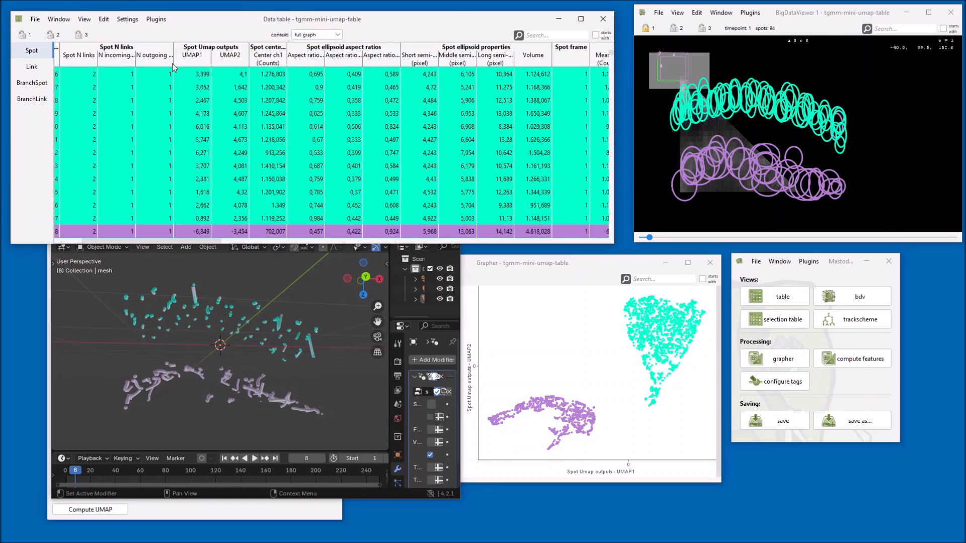
pyautogui.scroll(-5, 294, 119)
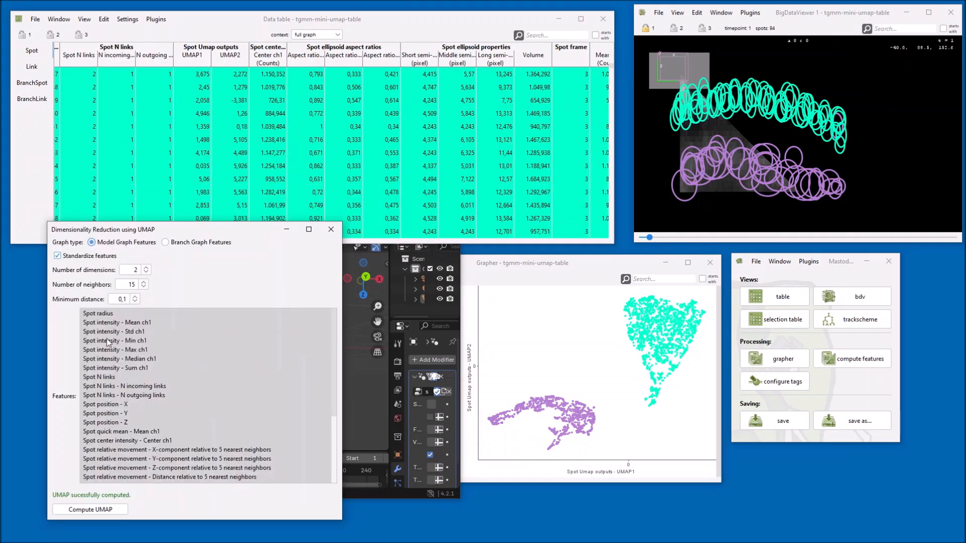
# Switch the UMAP graph type to Branch Graph Features and examine the BranchSpot feature columns in the data table
pyautogui.click(165, 243)
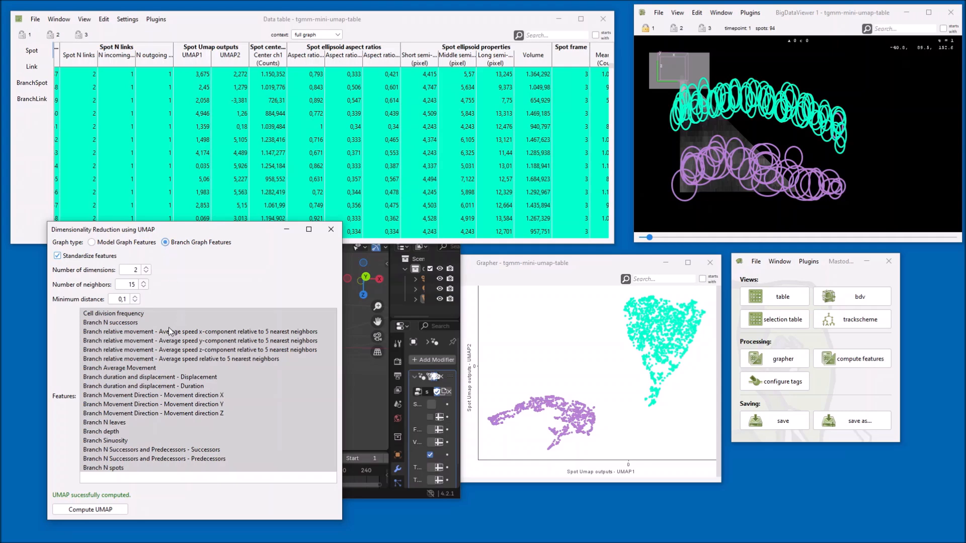
pyautogui.click(22, 84)
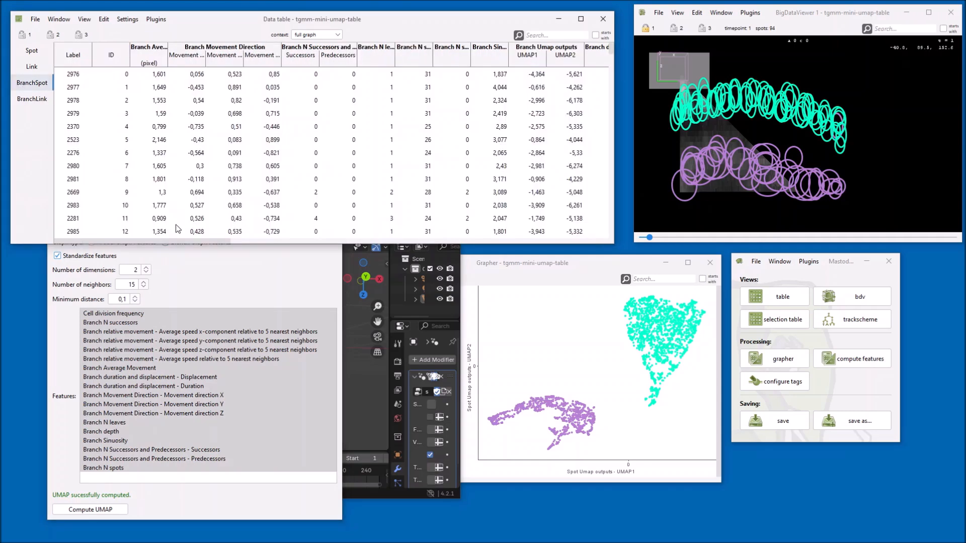
pyautogui.moveTo(159, 240); pyautogui.dragTo(272, 244)
pyautogui.click(258, 275)
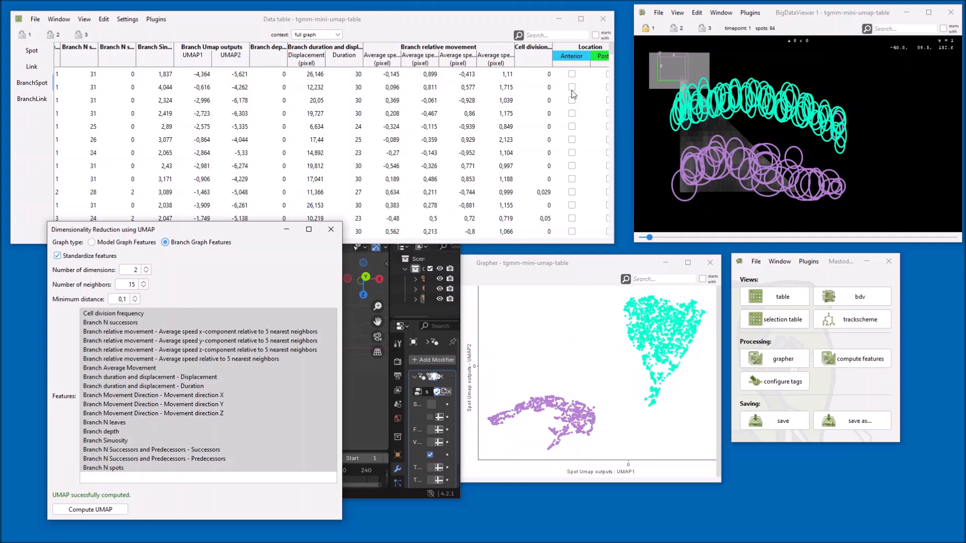
# Open a new Grapher Branch View and set its axes to Branch Umap outputs - UMAP1 for X and UMAP2 for Y
pyautogui.click(719, 17)
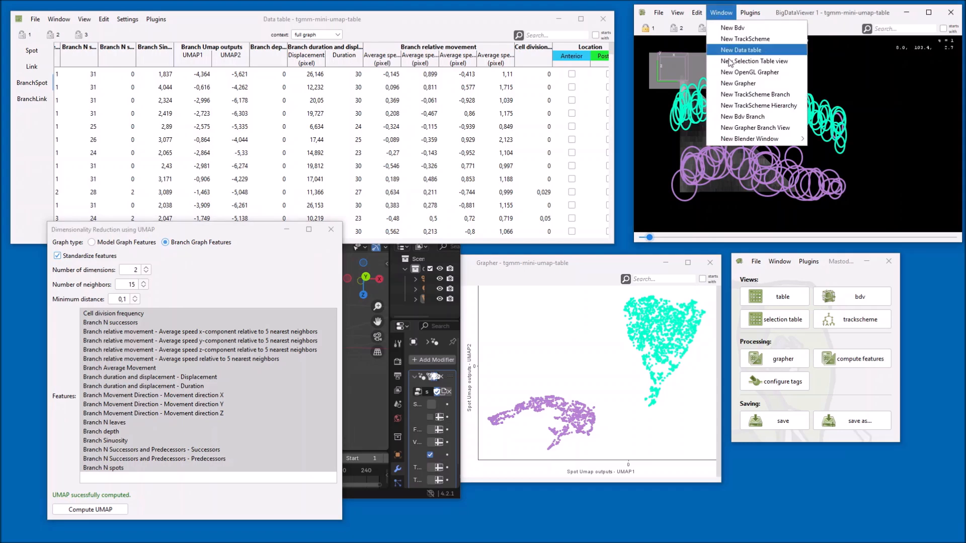
pyautogui.click(743, 95)
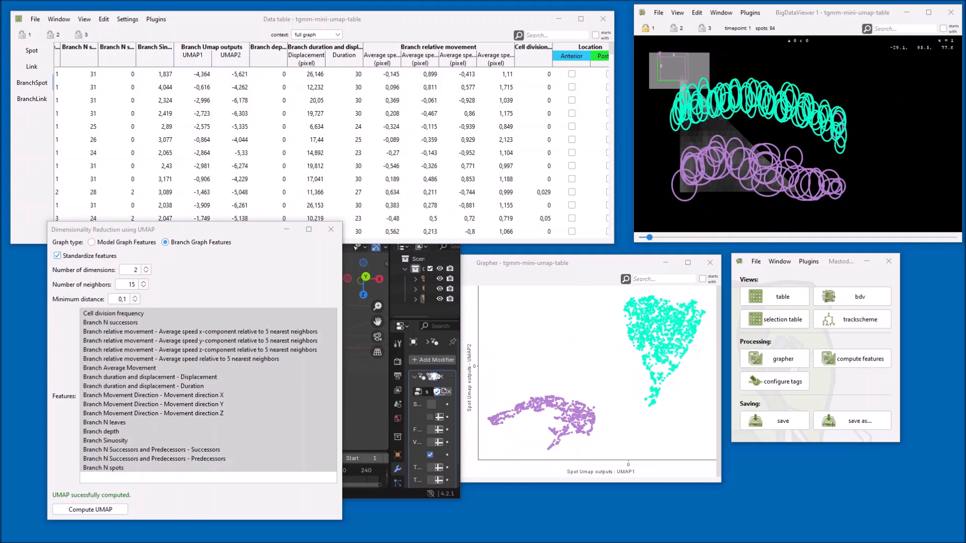
pyautogui.click(723, 12)
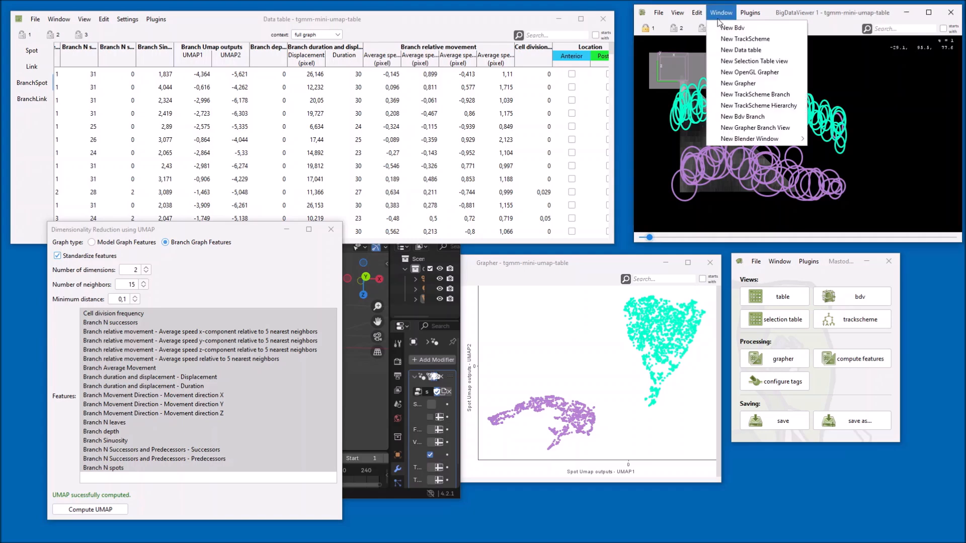
pyautogui.click(739, 130)
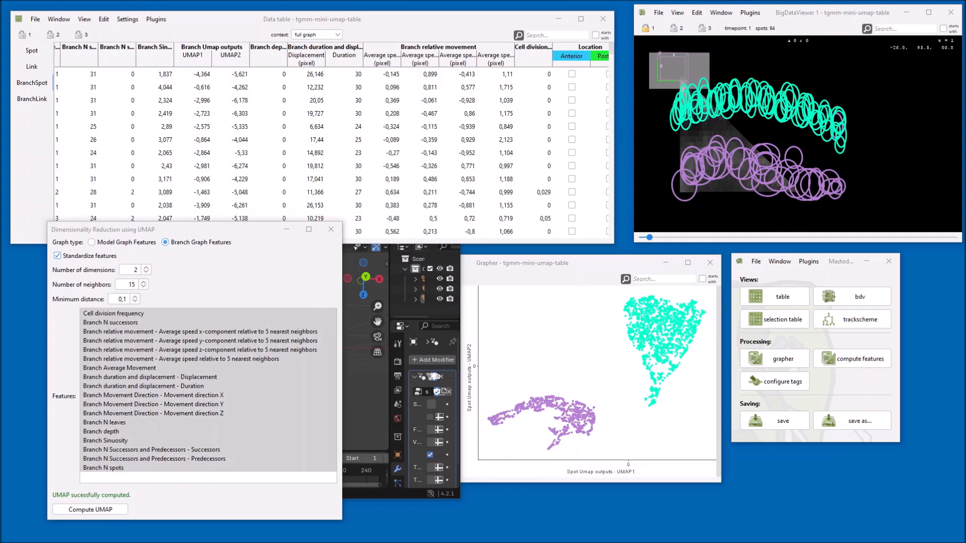
pyautogui.click(340, 252)
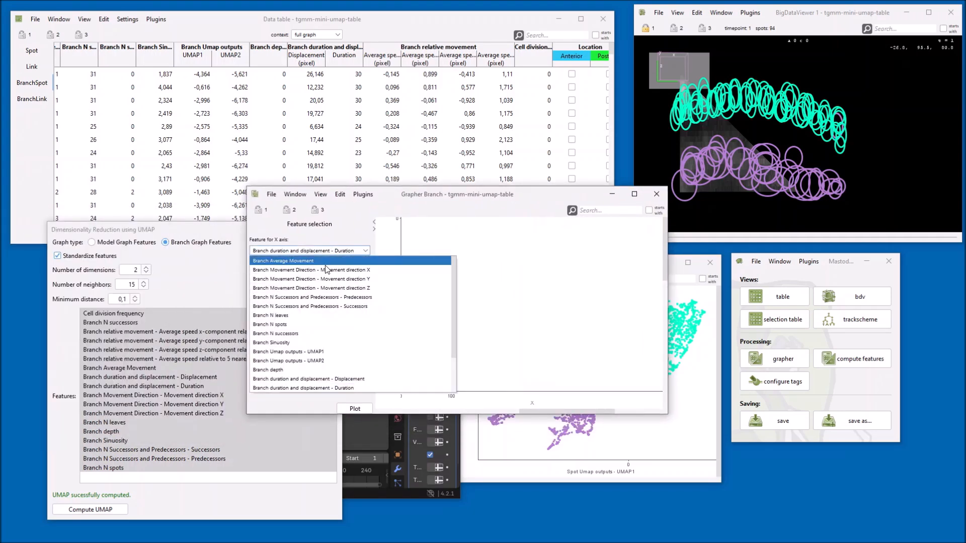
pyautogui.click(309, 351)
pyautogui.click(312, 279)
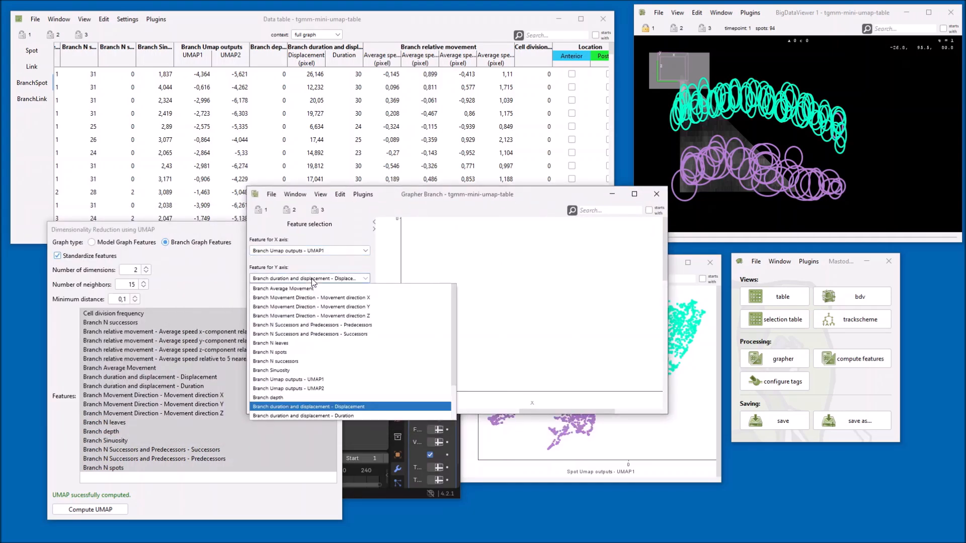
pyautogui.click(288, 388)
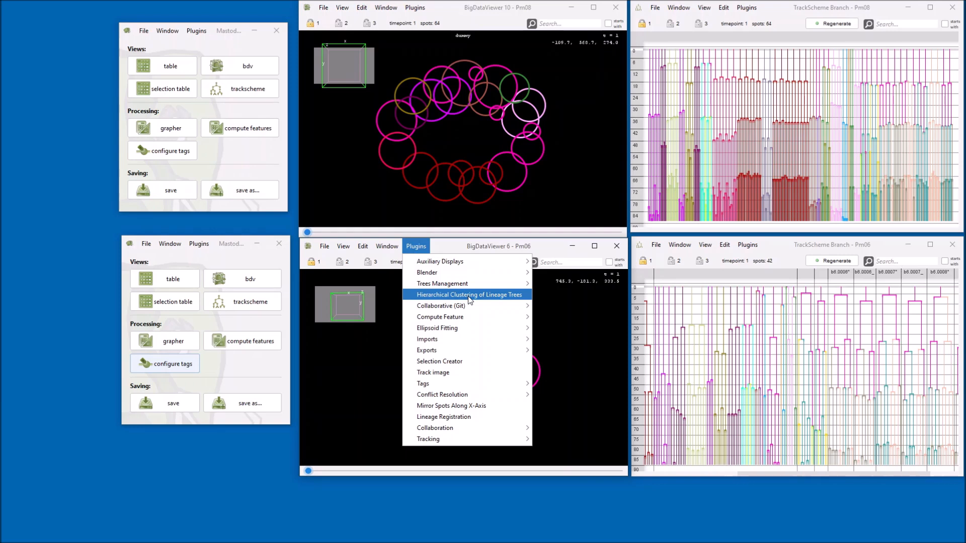
# Review the Science paper on ascidian embryogenesis and the figshare project page on Phallusia mammillata embryonic development in the browser
pyautogui.click(761, 252)
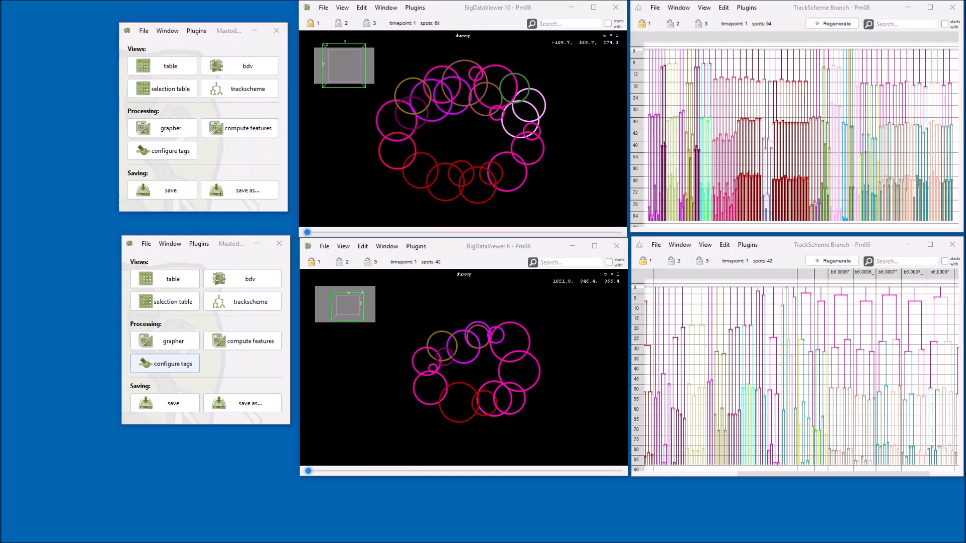
pyautogui.moveTo(0, 68); pyautogui.dragTo(235, 62)
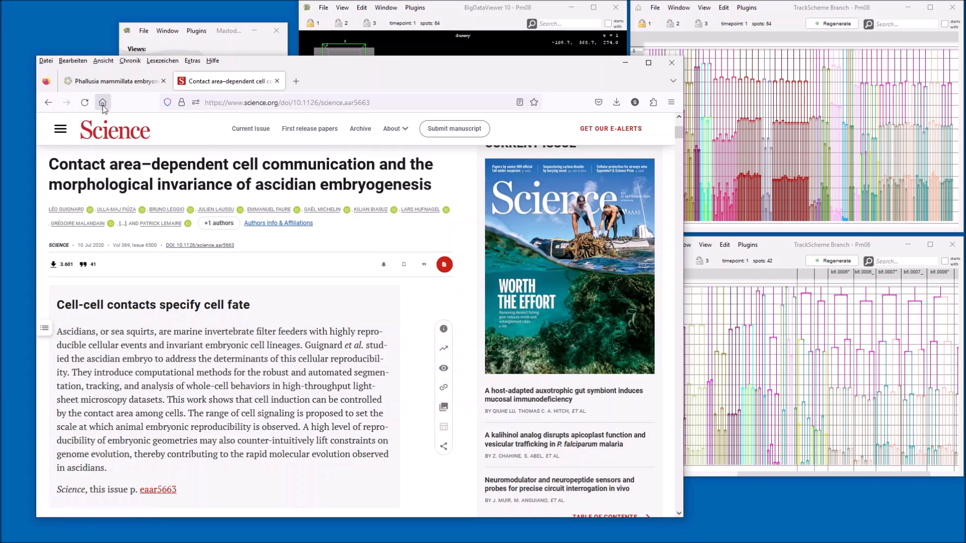
pyautogui.click(110, 81)
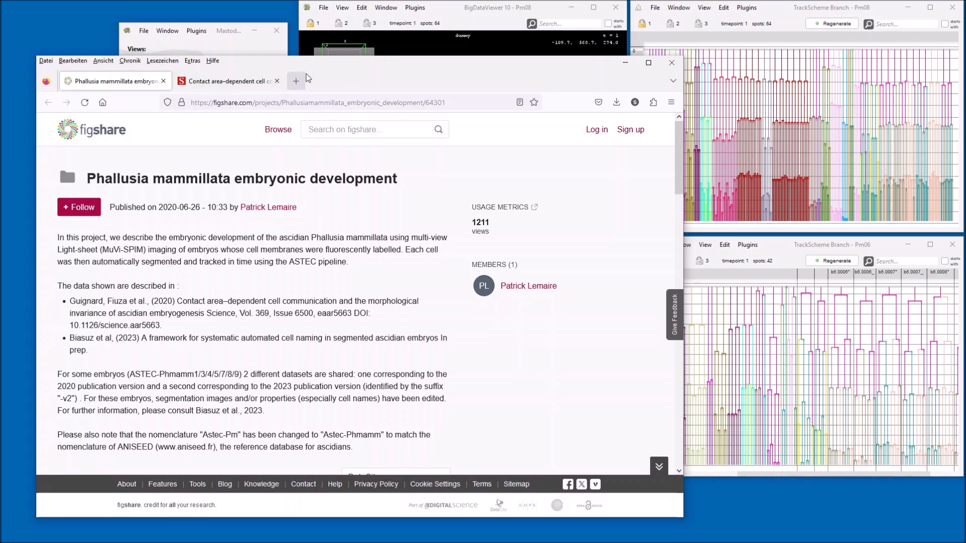
pyautogui.moveTo(324, 68); pyautogui.dragTo(0, 77)
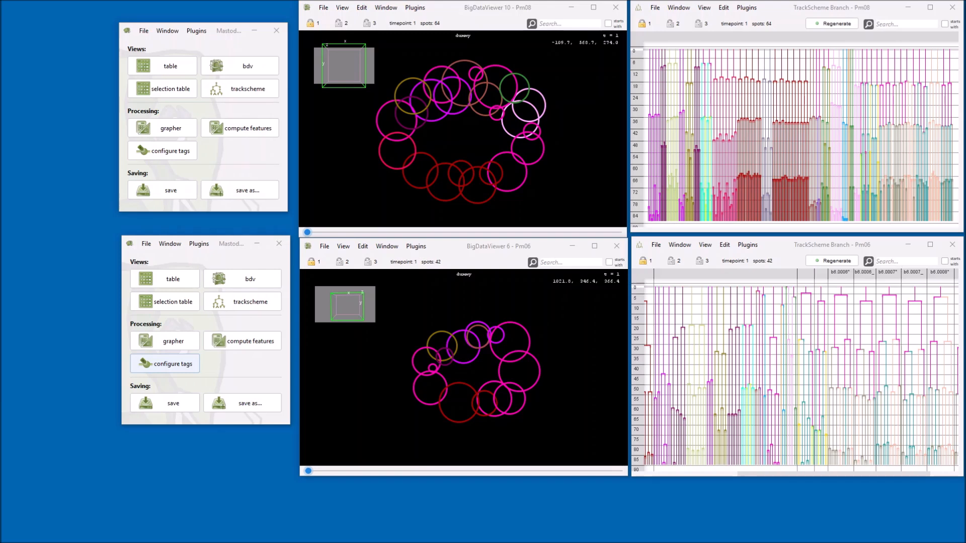
# Scrub the Pm06 view to timepoint 84 and the Pm08 view to timepoint 88, returning both to timepoint 3, to examine the embryos' development
pyautogui.moveTo(308, 233)
pyautogui.mouseDown()
pyautogui.moveTo(583, 236)
pyautogui.moveTo(307, 237)
pyautogui.mouseUp()
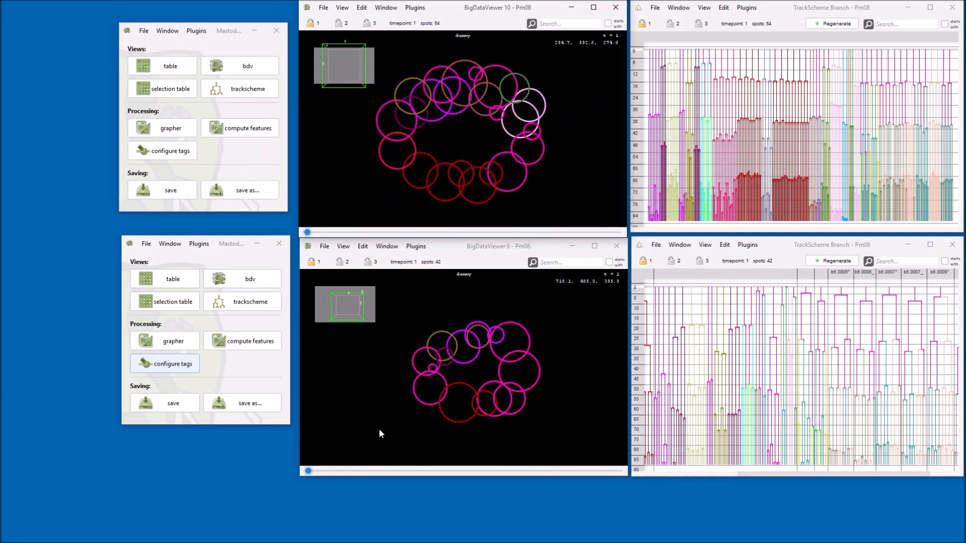
pyautogui.moveTo(309, 471); pyautogui.dragTo(606, 481)
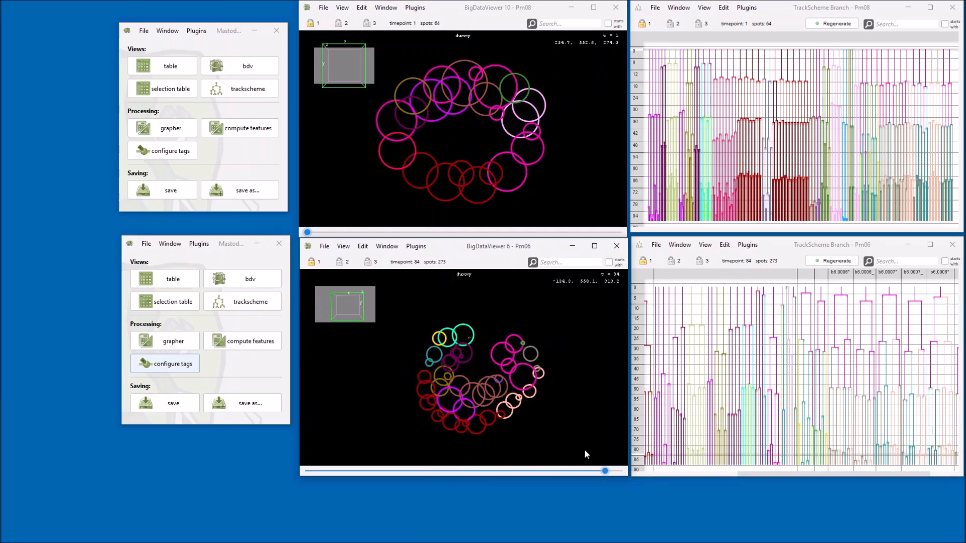
pyautogui.moveTo(607, 472); pyautogui.dragTo(316, 470)
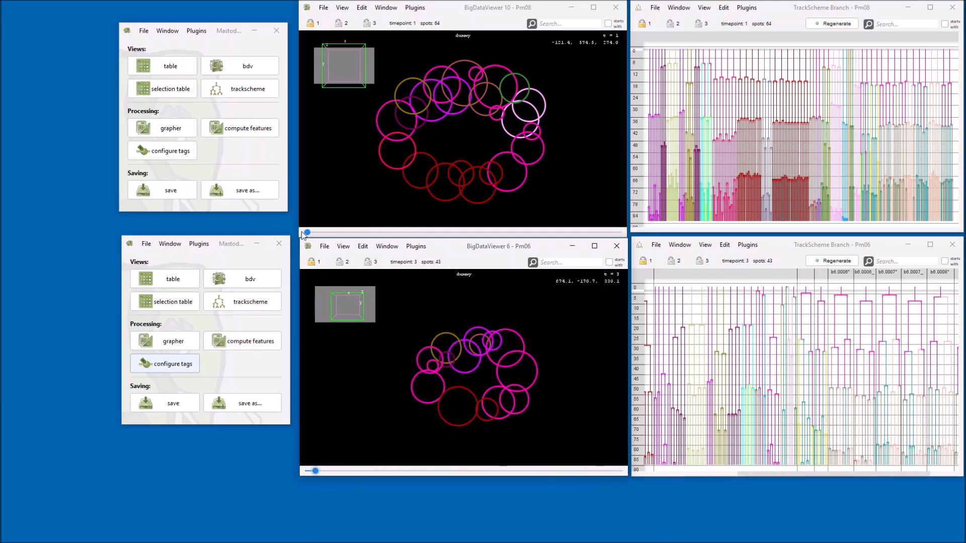
pyautogui.moveTo(307, 232); pyautogui.dragTo(634, 250)
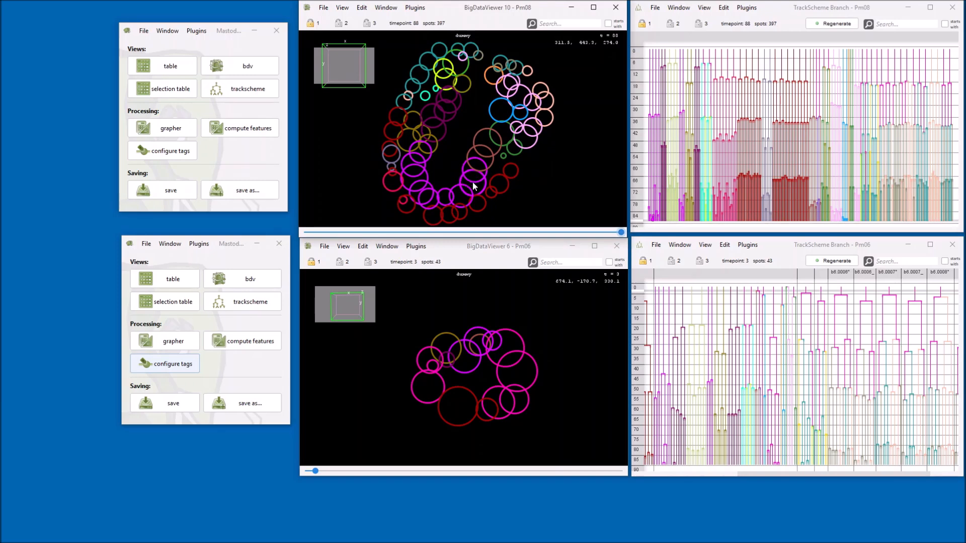
pyautogui.moveTo(621, 232); pyautogui.dragTo(314, 233)
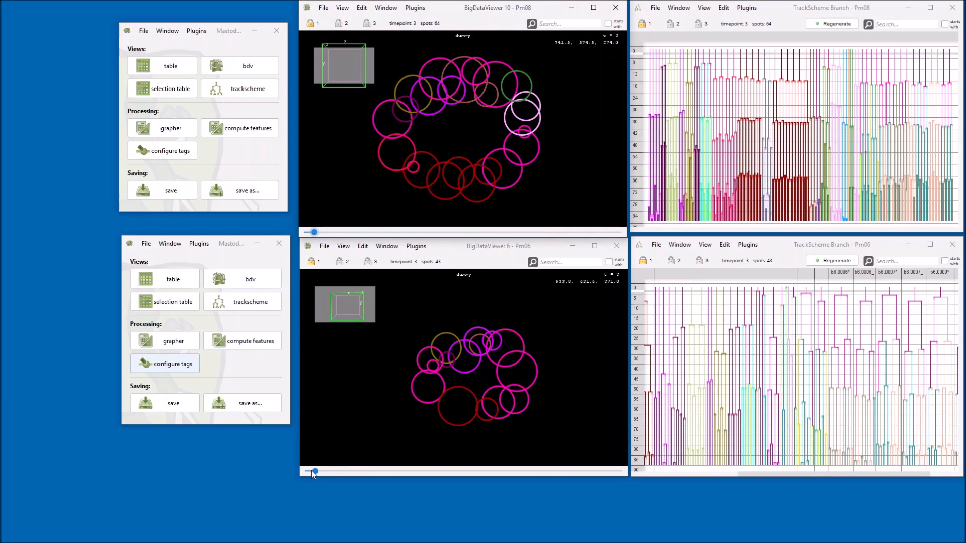
pyautogui.moveTo(314, 471)
pyautogui.mouseDown()
pyautogui.moveTo(551, 472)
pyautogui.moveTo(314, 471)
pyautogui.mouseUp()
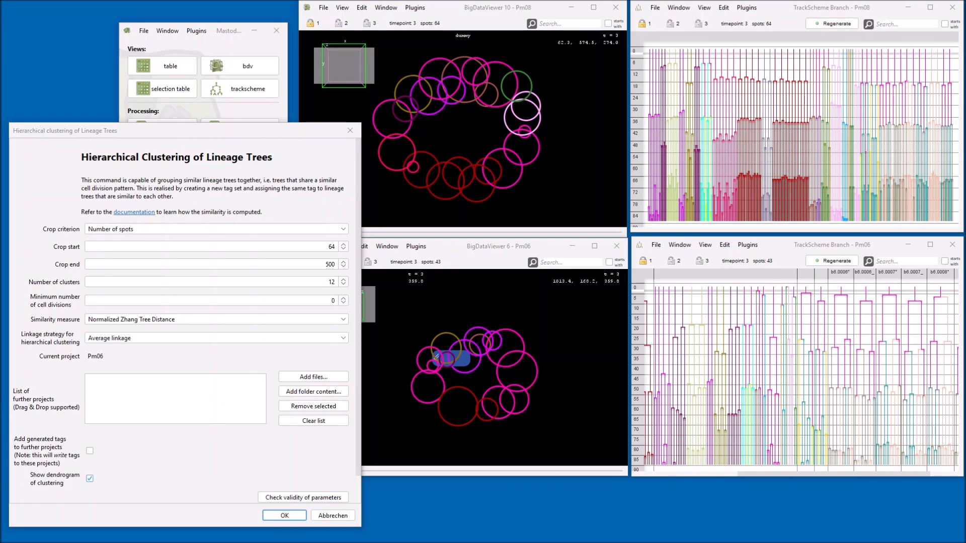
# Examine the tree similarity matrix in the mastodon-deep-lineage README, and close the hierarchical clustering dialog
pyautogui.moveTo(429, 104); pyautogui.dragTo(449, 90)
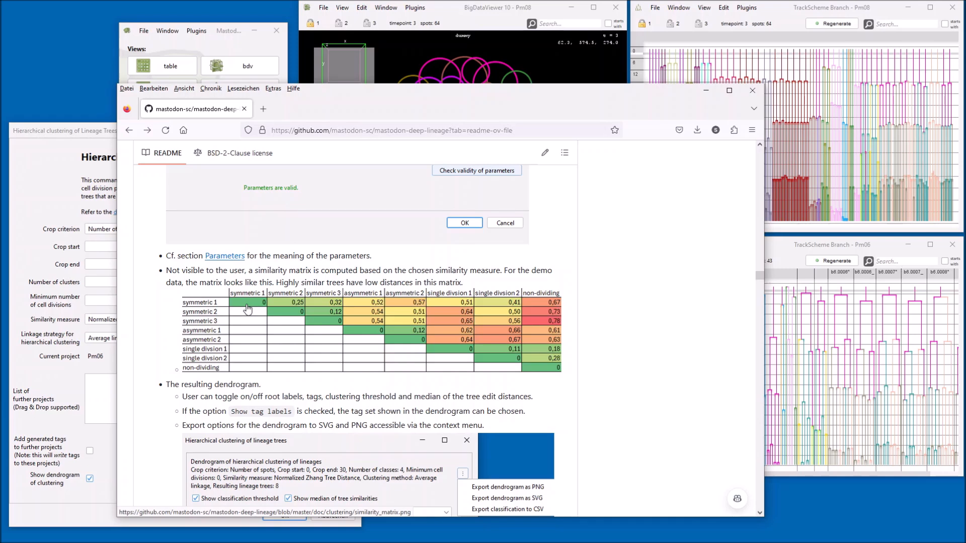
pyautogui.moveTo(411, 96); pyautogui.dragTo(0, 78)
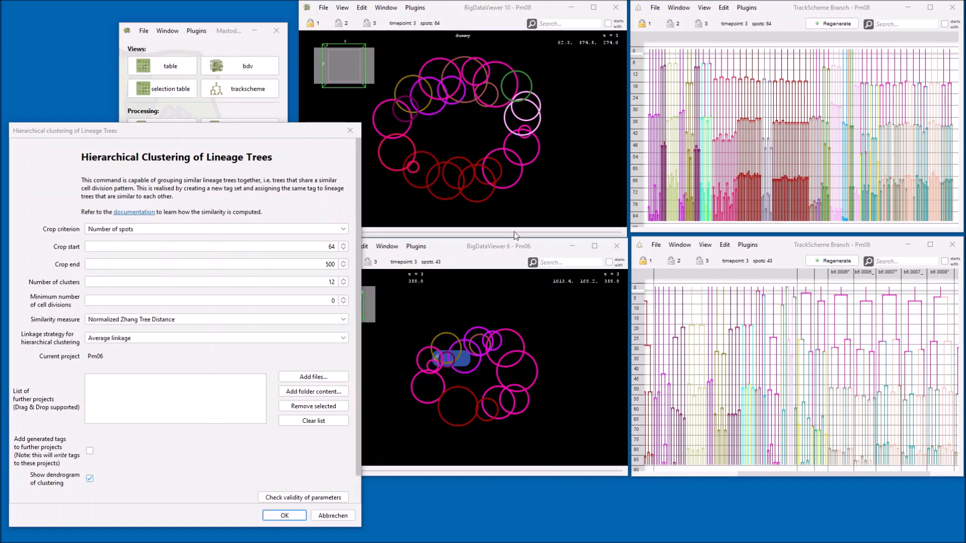
pyautogui.click(284, 516)
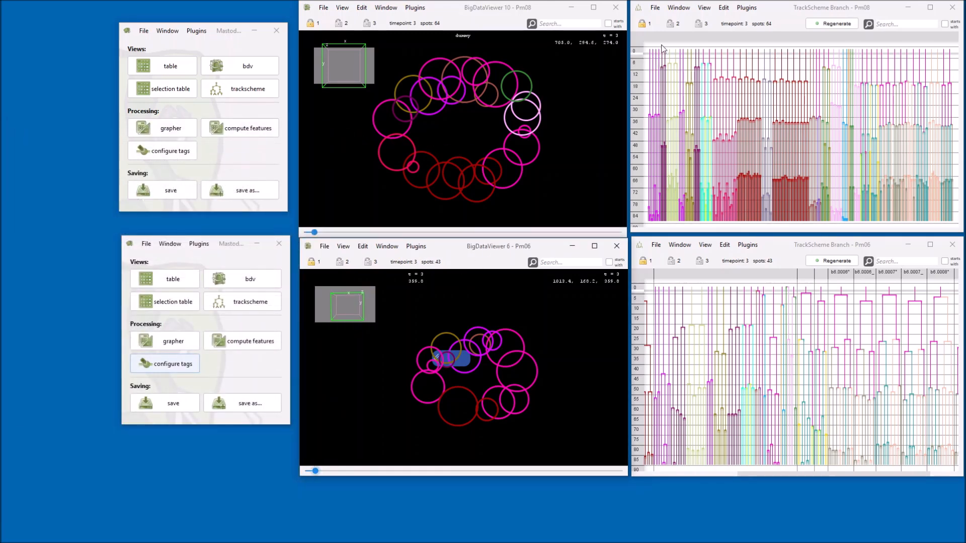
# Compare the a7 lineage trees in the Pm08 and Pm06 TrackScheme Branch views, and check the README's similarity matrix again
pyautogui.scroll(3, 658, 56)
pyautogui.scroll(5, 656, 50)
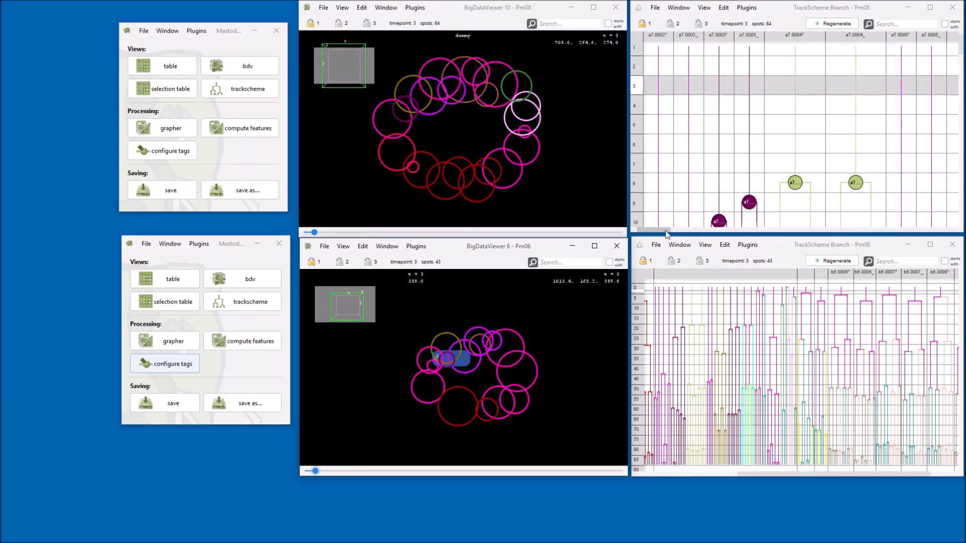
pyautogui.moveTo(666, 230); pyautogui.dragTo(653, 230)
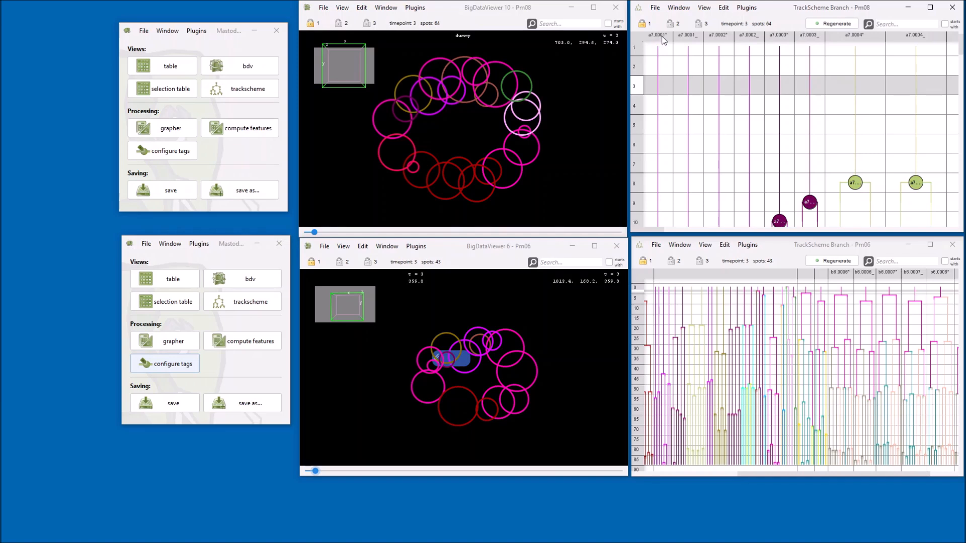
pyautogui.scroll(-10, 703, 83)
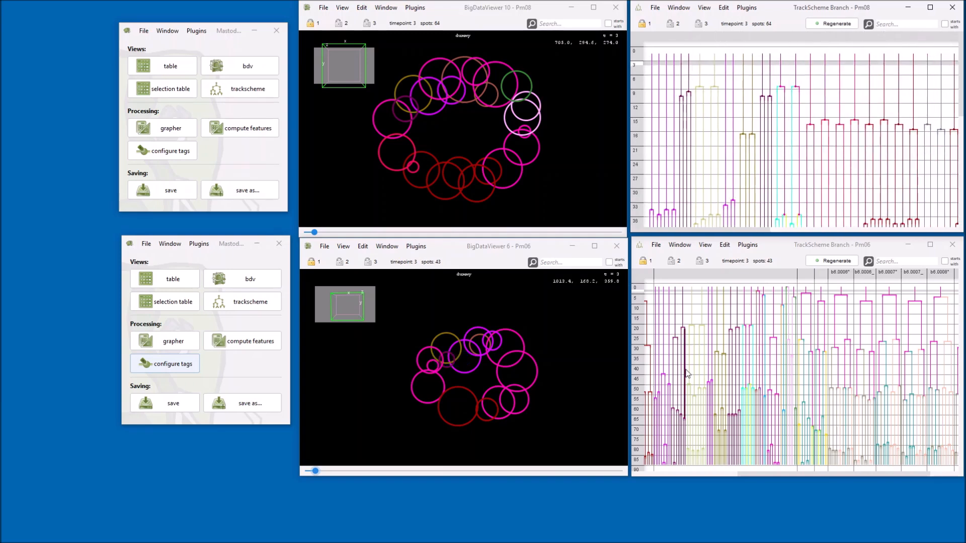
pyautogui.scroll(10, 656, 291)
pyautogui.scroll(8, 657, 291)
pyautogui.scroll(5, 658, 292)
pyautogui.scroll(-2, 656, 332)
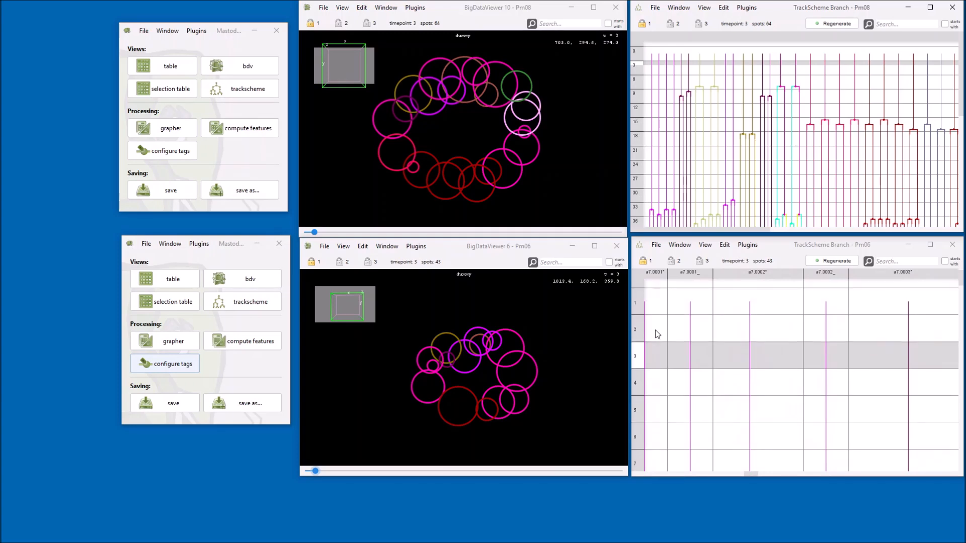
pyautogui.scroll(-10, 656, 334)
pyautogui.scroll(-5, 657, 335)
pyautogui.moveTo(0, 88); pyautogui.dragTo(462, 135)
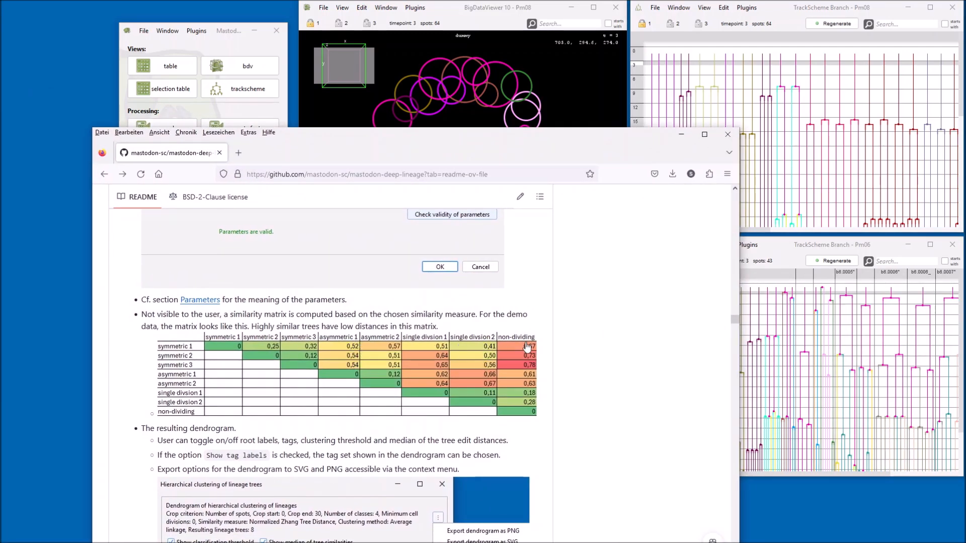
pyautogui.moveTo(513, 133); pyautogui.dragTo(0, 76)
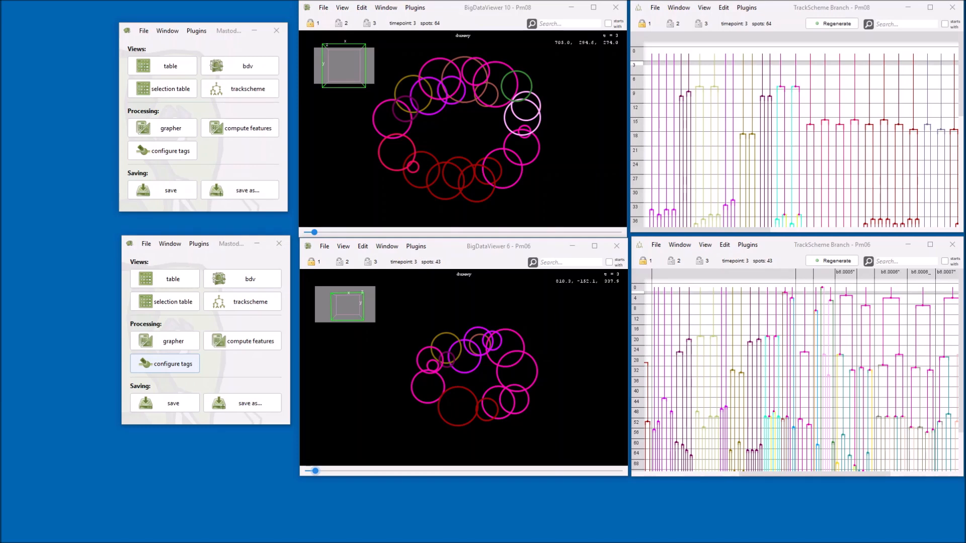
# Open Hierarchical Clustering of Lineage Trees for Pm06, with crop end 200 and the other Astec-Pm01-Pm10 projects added as further projects
pyautogui.click(419, 248)
pyautogui.click(443, 294)
pyautogui.moveTo(296, 159); pyautogui.dragTo(216, 145)
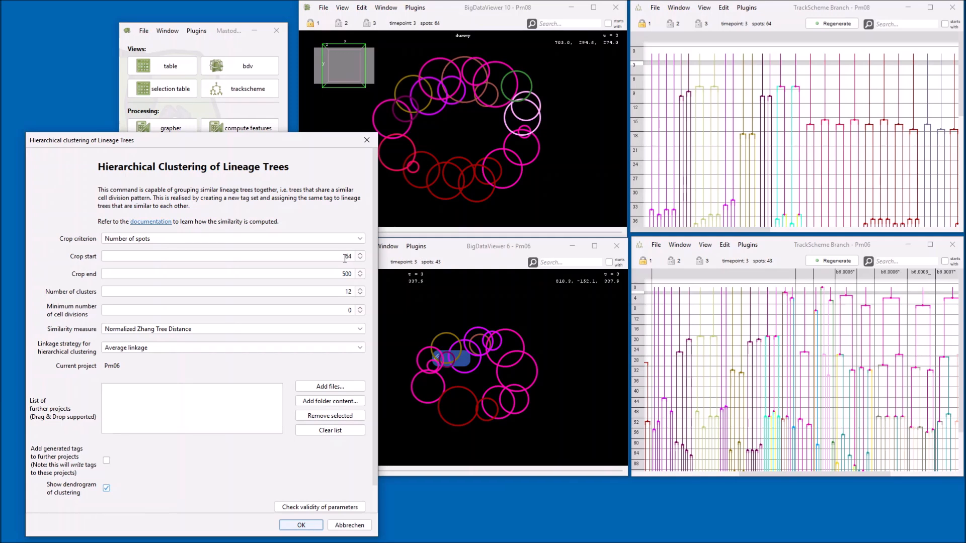
pyautogui.doubleClick(350, 274)
pyautogui.write('20')
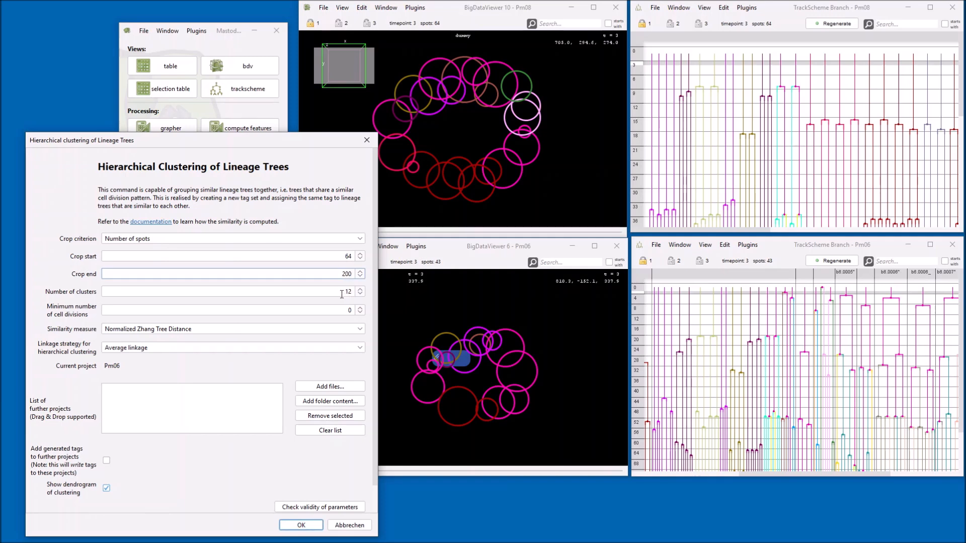
pyautogui.press('Tab')
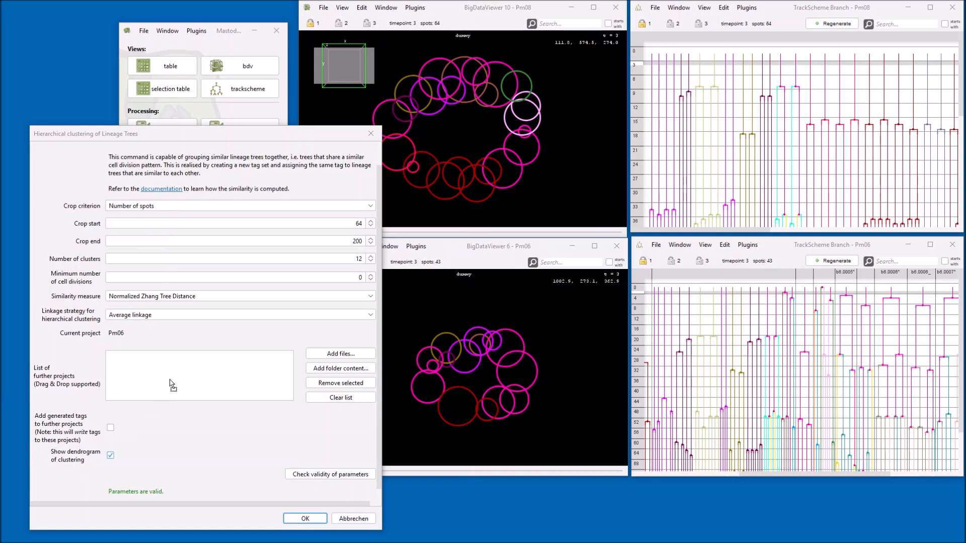
pyautogui.moveTo(172, 385); pyautogui.dragTo(172, 384)
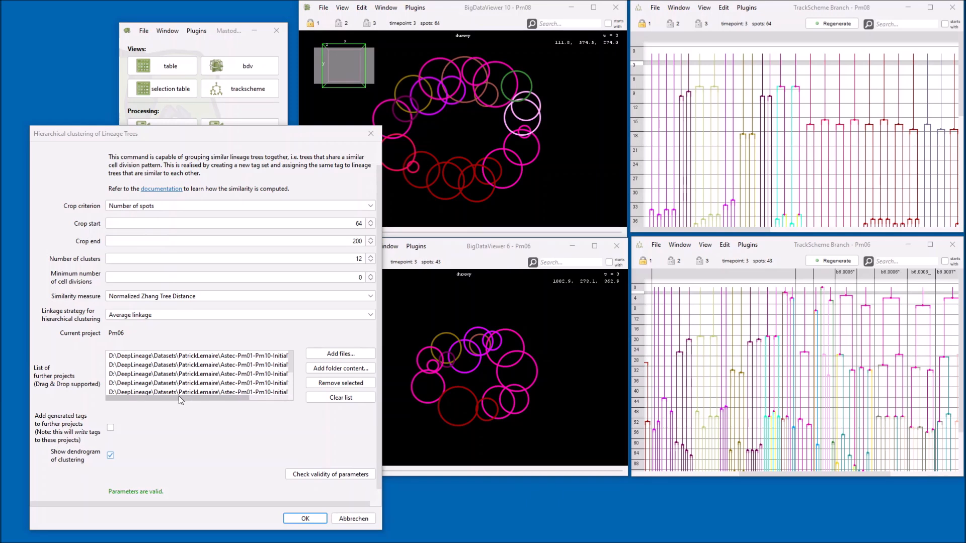
# Try a crop end of 250 spots for the lineage tree clustering and check the parameters' validity
pyautogui.click(357, 223)
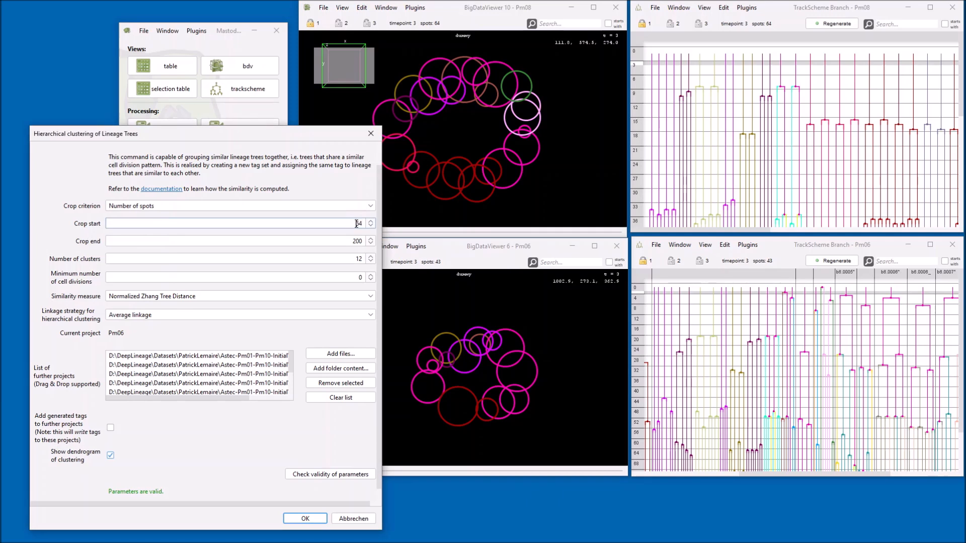
pyautogui.doubleClick(353, 243)
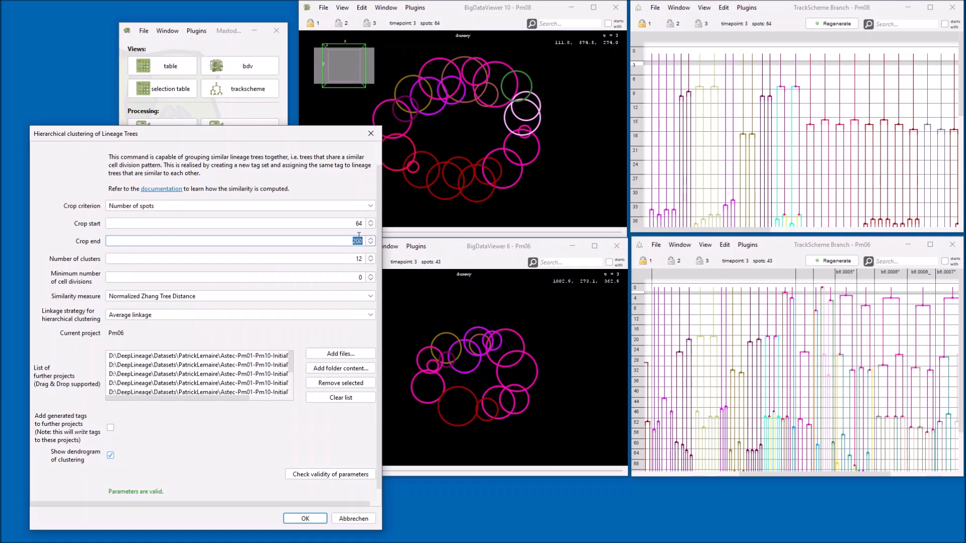
pyautogui.click(347, 240)
pyautogui.doubleClick(353, 241)
pyautogui.write('250')
pyautogui.click(350, 259)
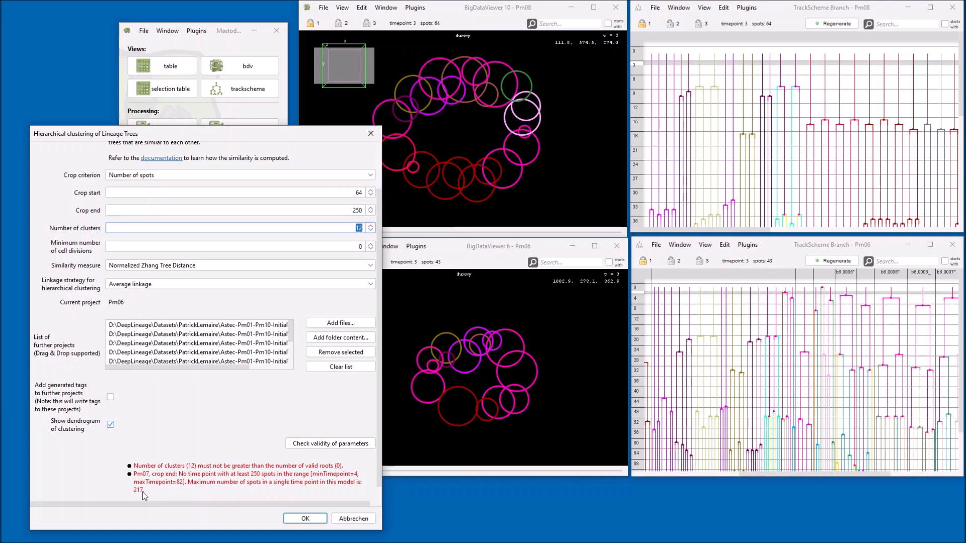
# Set the clustering's crop end to 210 spots and check the parameters' validity
pyautogui.moveTo(352, 210); pyautogui.dragTo(369, 217)
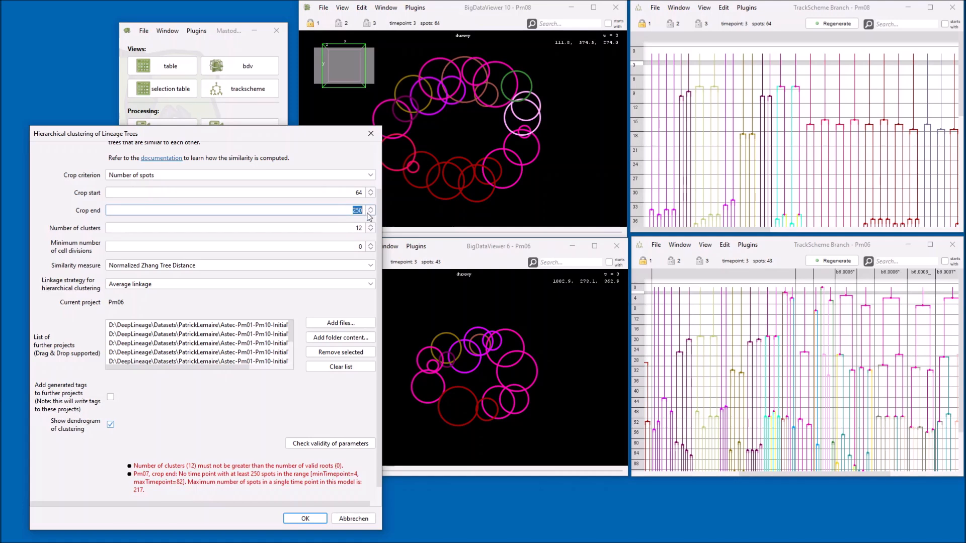
pyautogui.write('210')
pyautogui.click(353, 194)
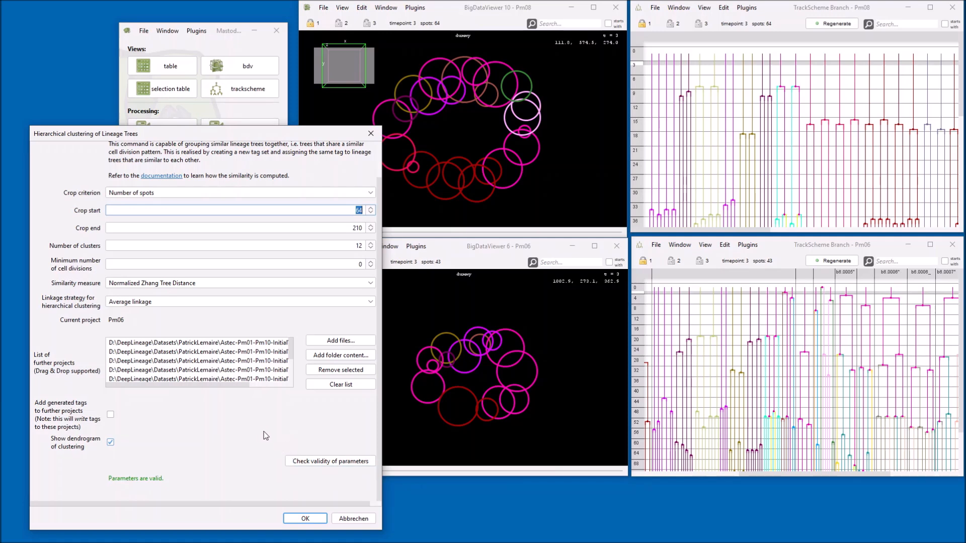
# Enable adding the generated tags to the further projects and run the lineage tree clustering with 12 clusters
pyautogui.click(371, 248)
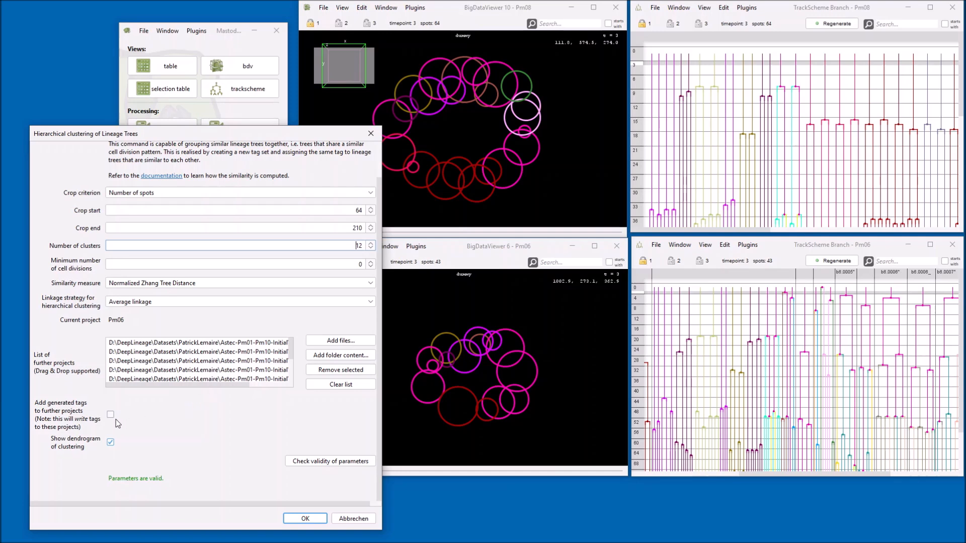
pyautogui.click(110, 416)
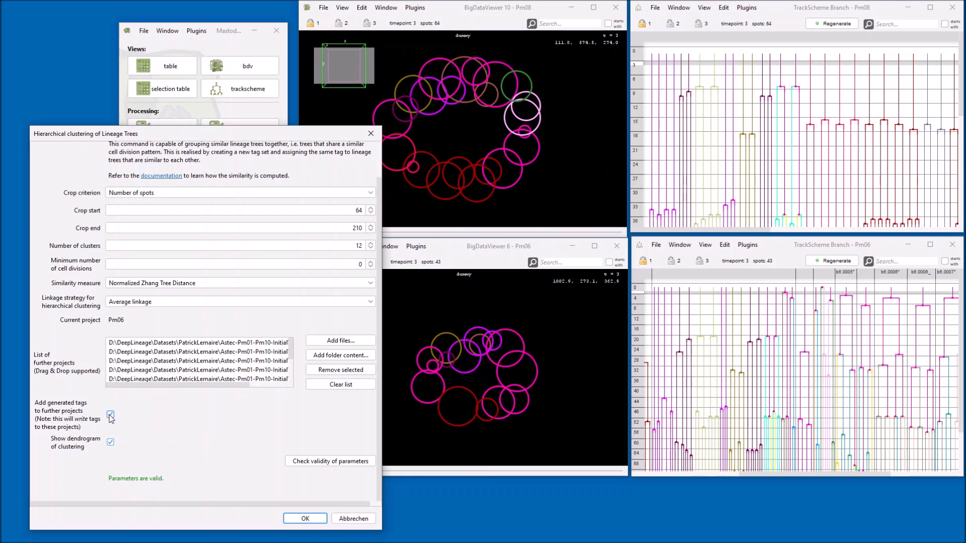
pyautogui.click(305, 519)
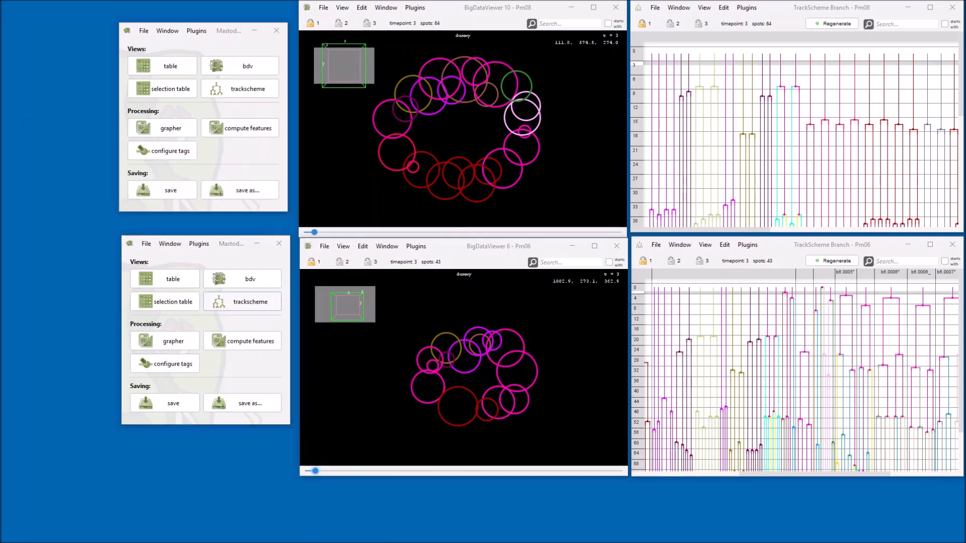
# Reposition the dendrogram window and export the clustering result to CSV as Pm06_lineage_clustering.csv
pyautogui.moveTo(420, 70); pyautogui.dragTo(406, 25)
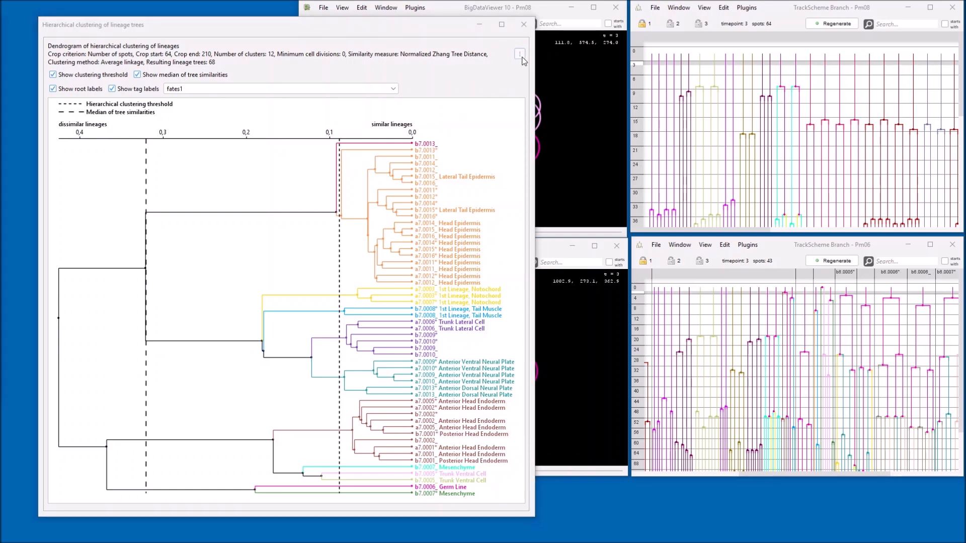
pyautogui.click(521, 57)
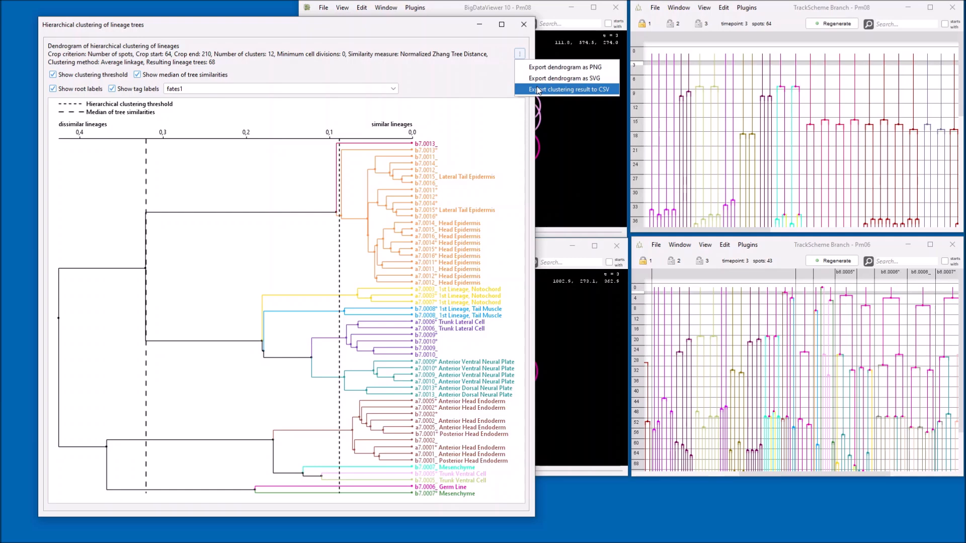
pyautogui.click(538, 91)
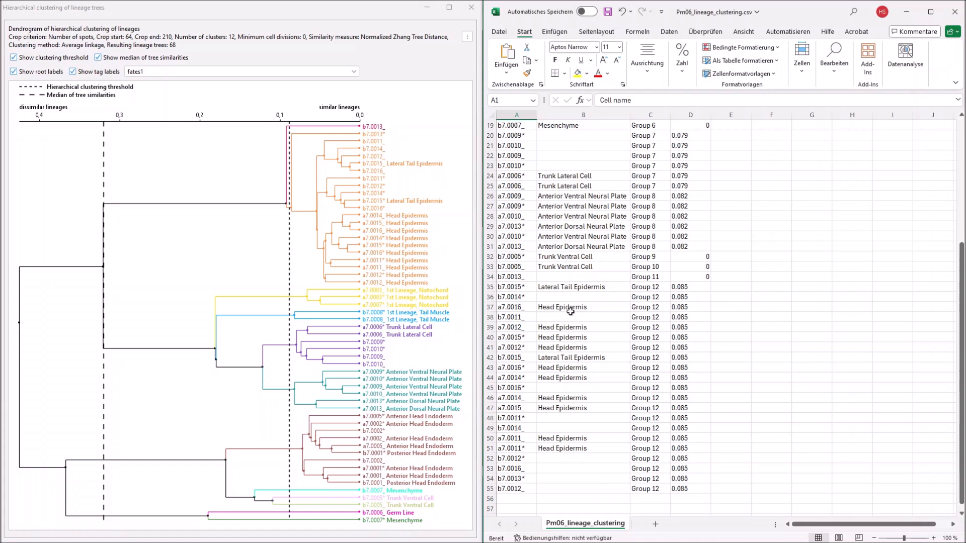
# In Excel, examine the cell names, fates, groups and similarity scores in Pm06_lineage_clustering.csv, from Group 12 back to the header row
pyautogui.click(569, 309)
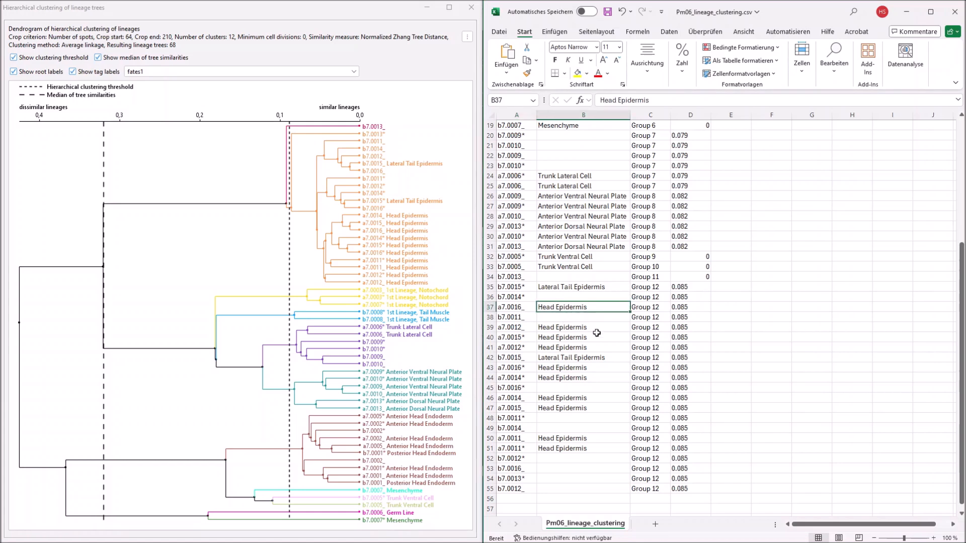
pyautogui.click(644, 482)
pyautogui.press('Up')
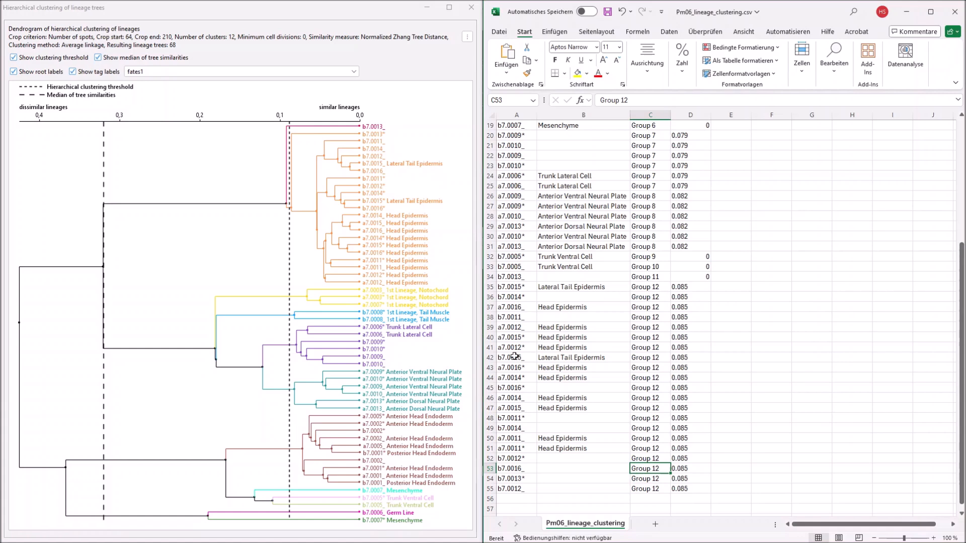
pyautogui.click(685, 480)
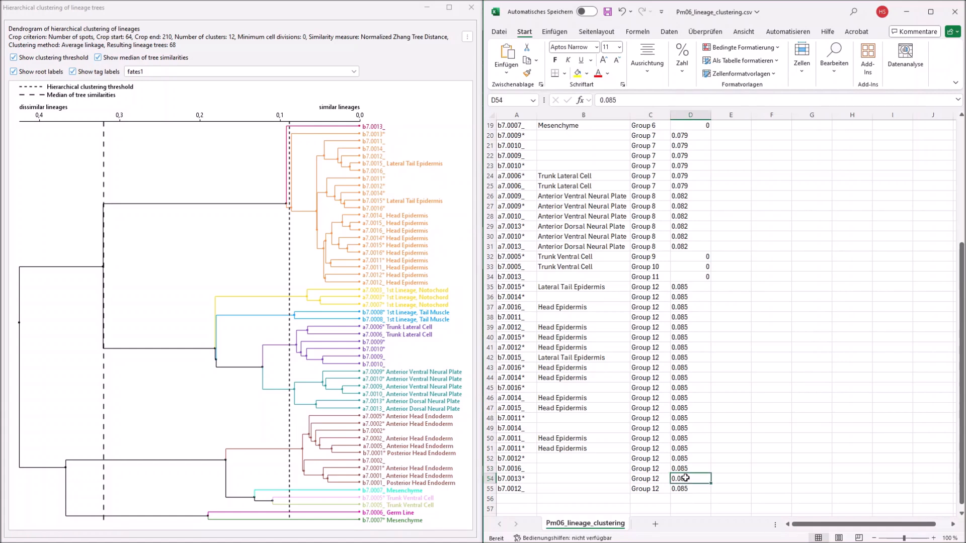
pyautogui.scroll(3, 685, 478)
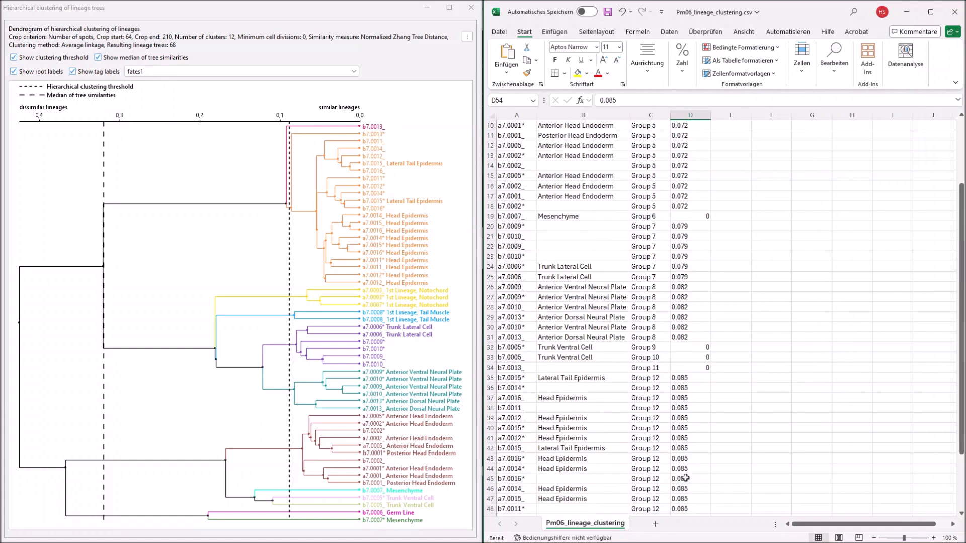
pyautogui.scroll(1, 686, 478)
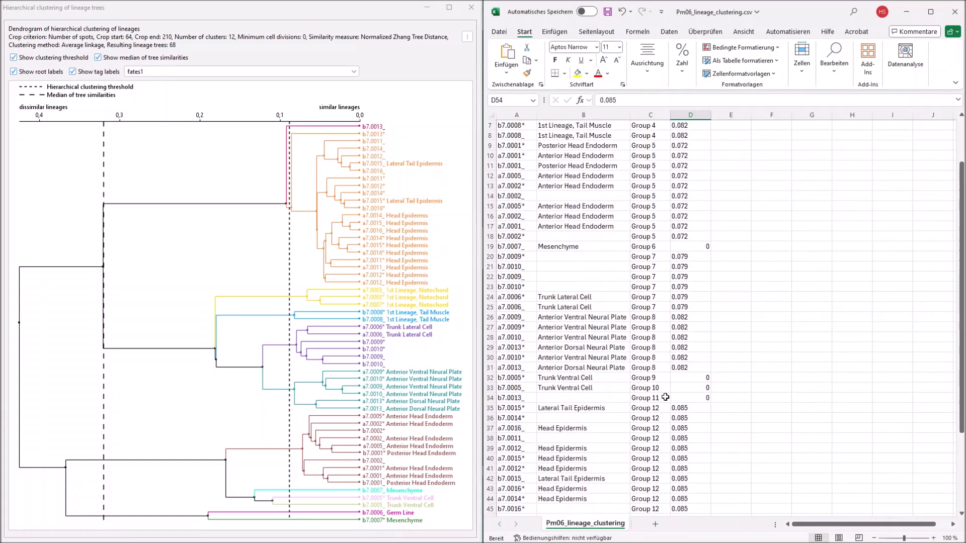
pyautogui.scroll(2, 666, 395)
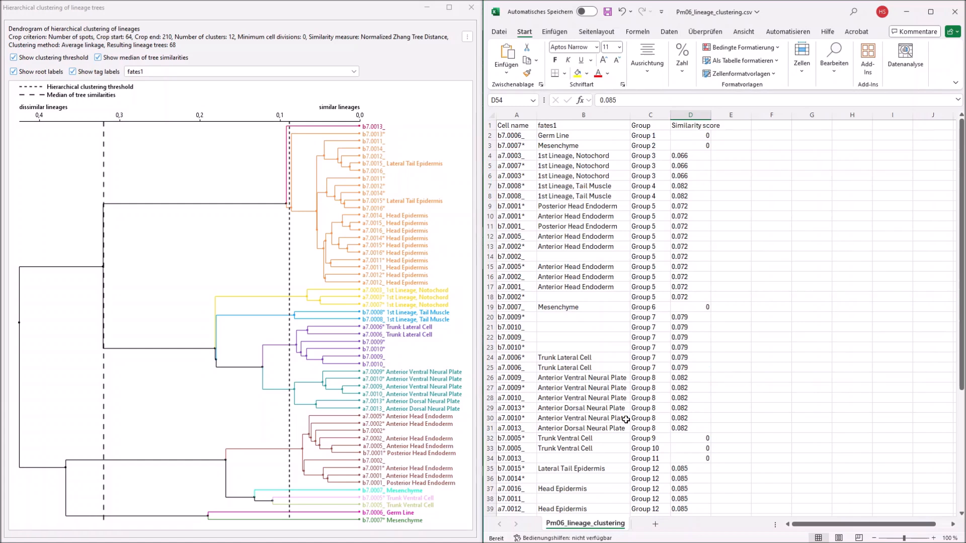